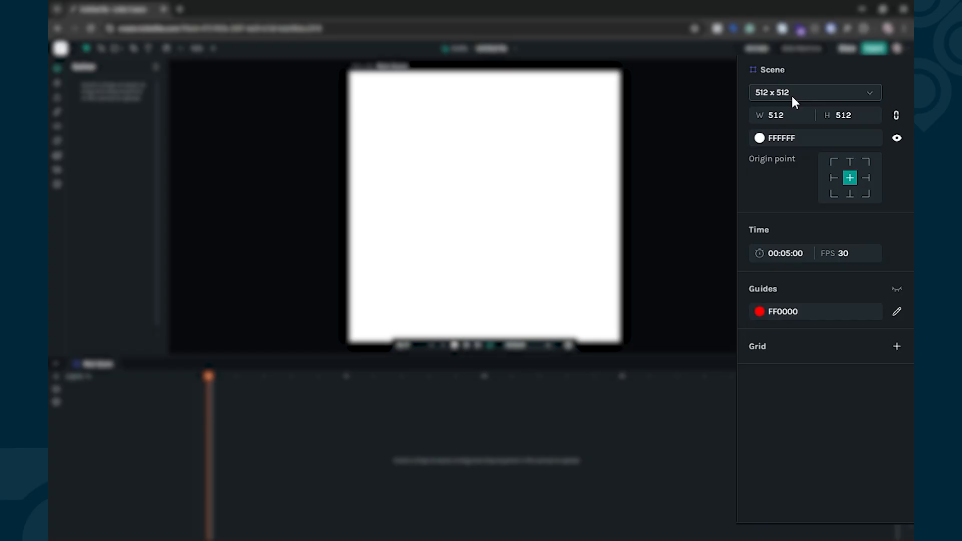
- Try a custom scene size of 3840 by 2160, and return to the 512 x 512 preset
click(867, 93)
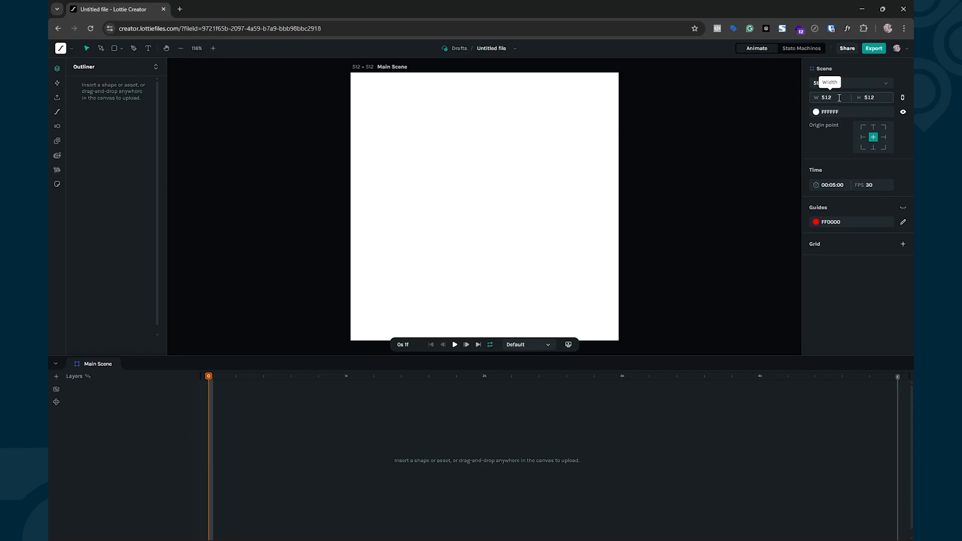
click(873, 81)
click(799, 135)
click(835, 97)
text(3840)
key(Tab)
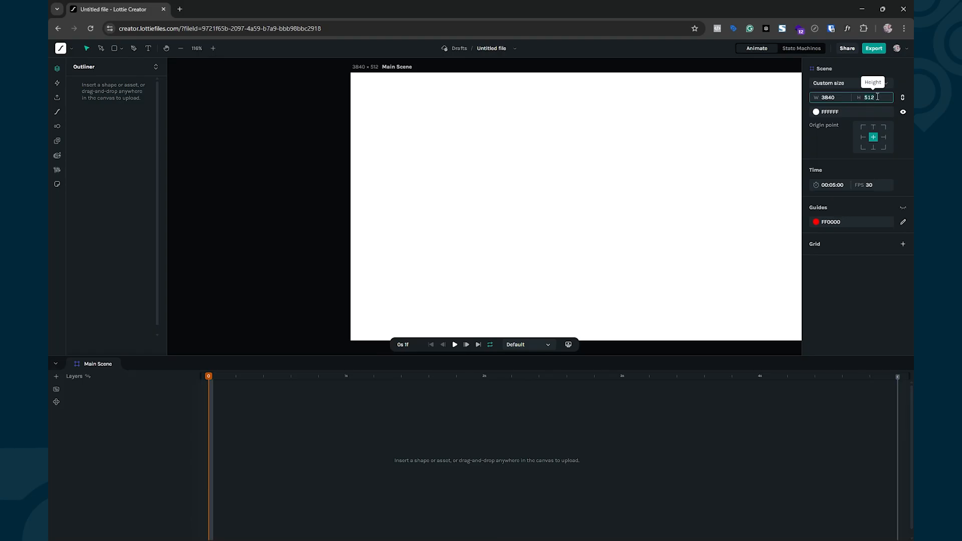
text(2160)
click(751, 140)
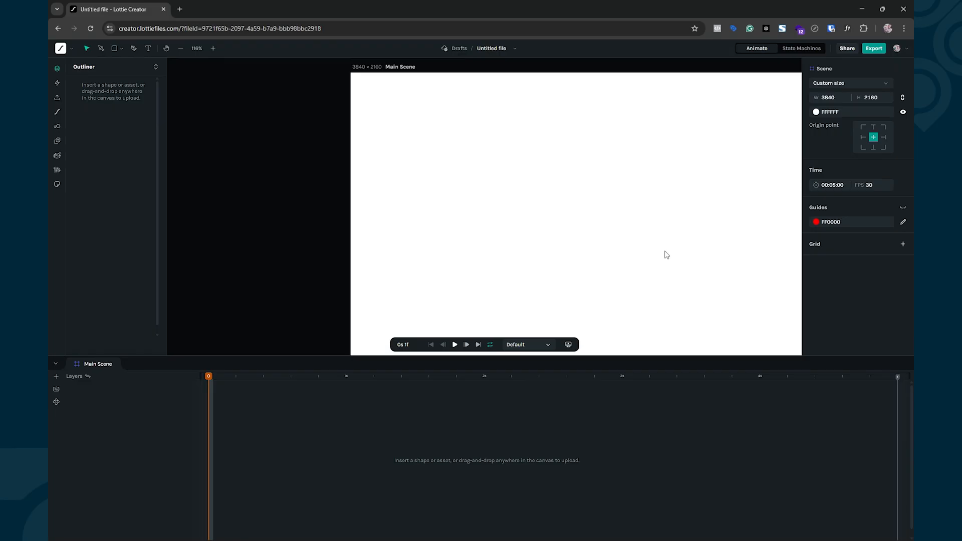
key(shift+1)
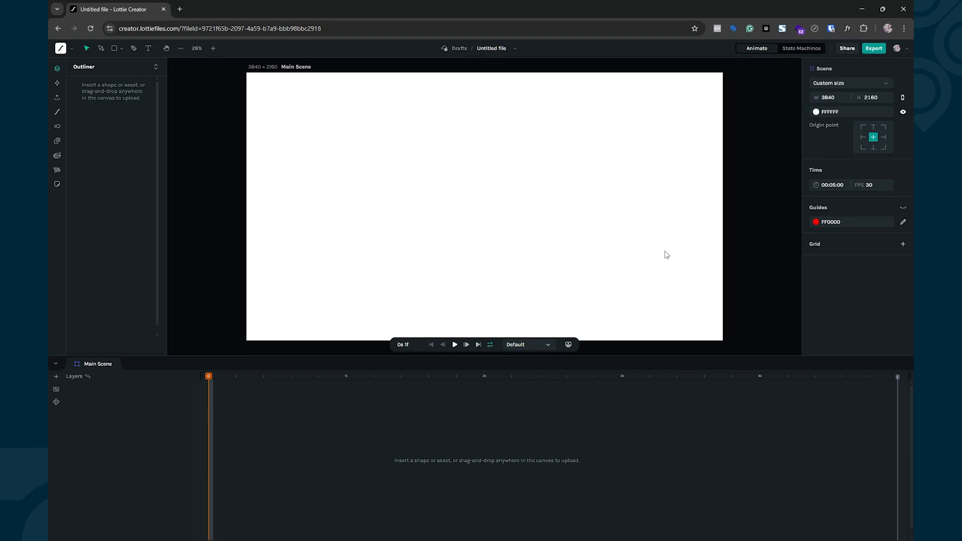
click(838, 83)
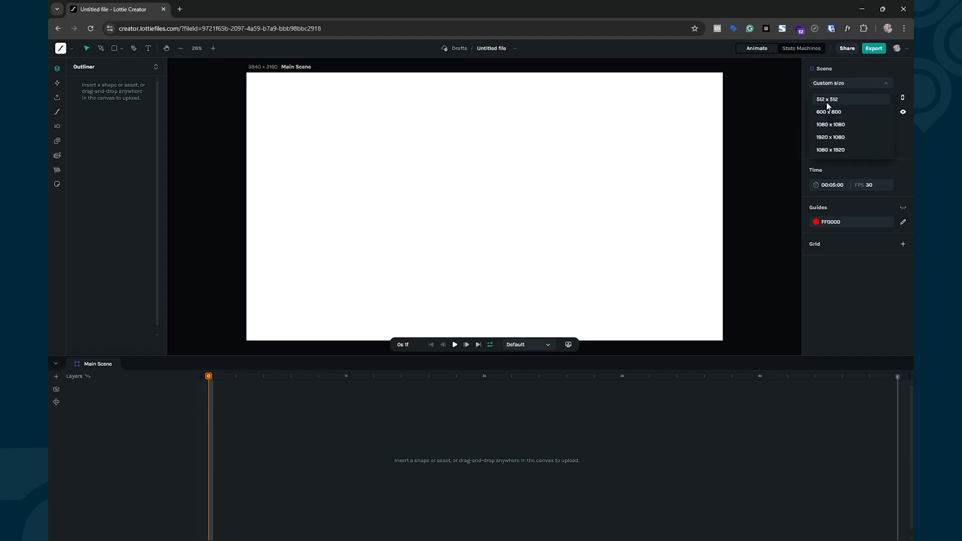
click(832, 100)
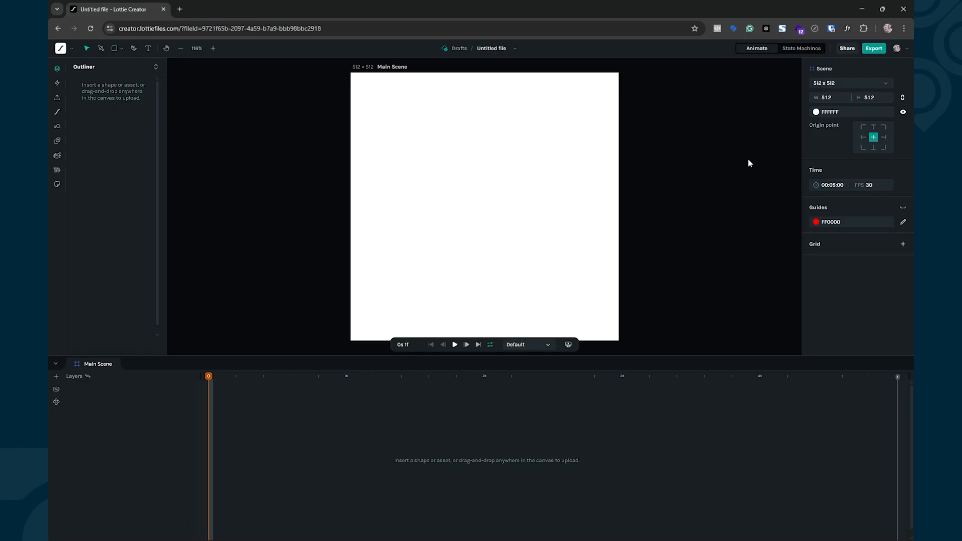
- Recolour the scene background to 934444, and hide the background so the scene is transparent
click(829, 111)
drag(721, 91, 745, 109)
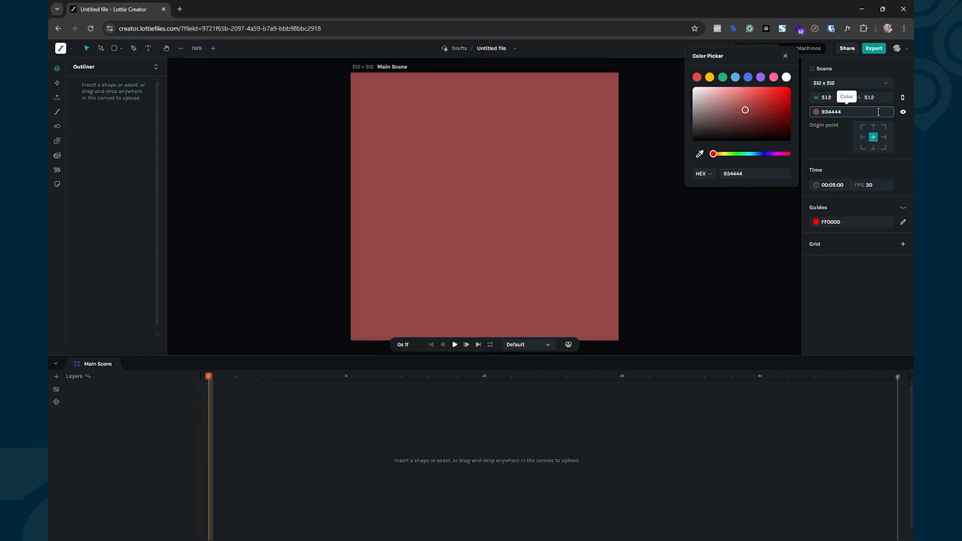
click(903, 113)
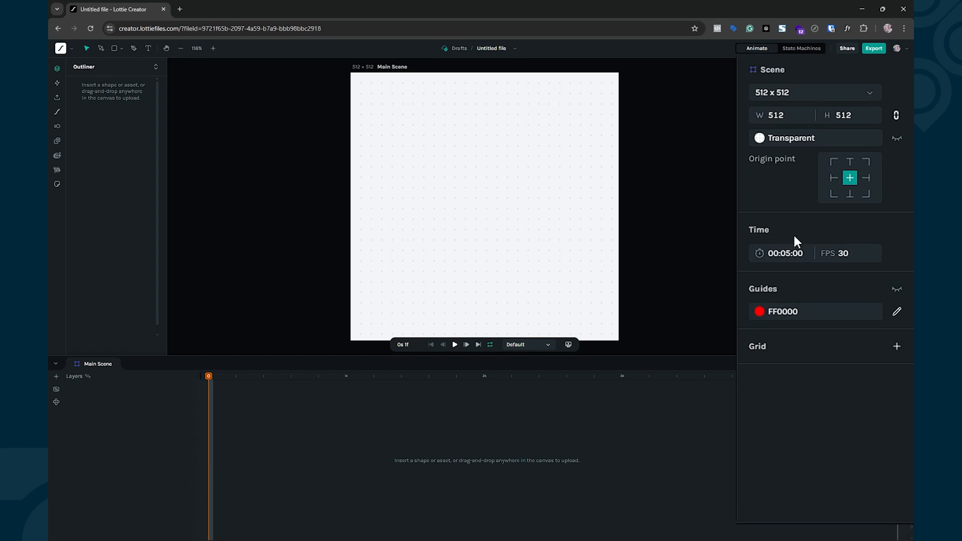
- Set the scene duration to 01:00:00
click(773, 254)
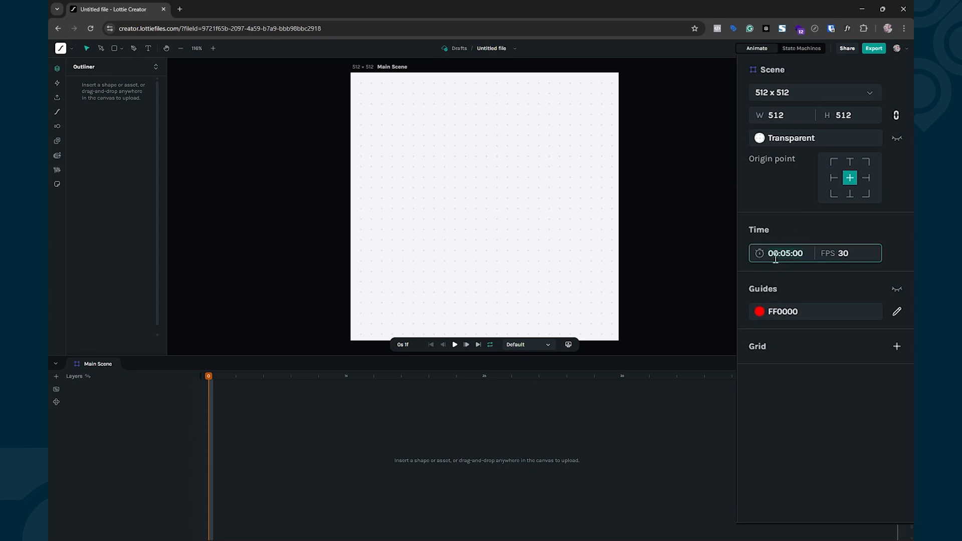
text(1:0)
key(Return)
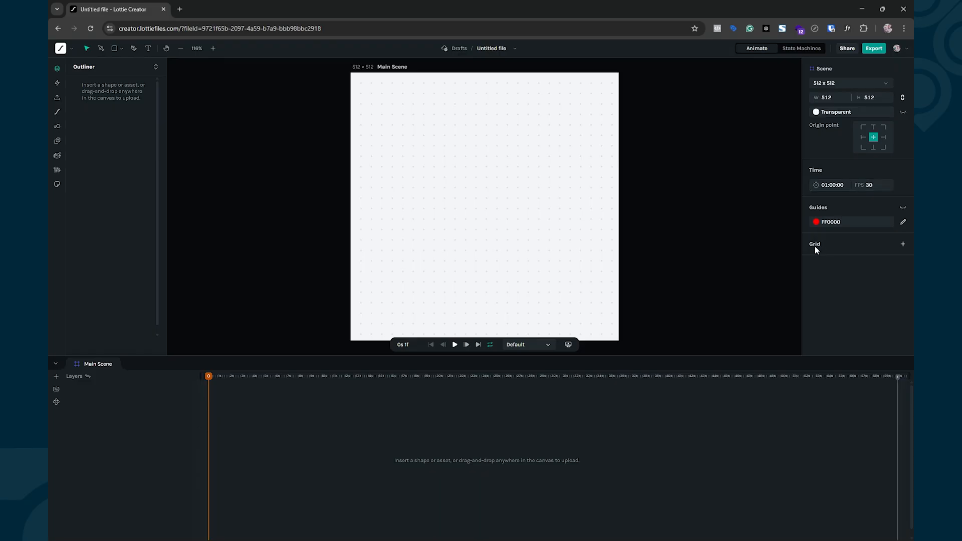
- Add a grid to the scene, and remove it again
click(903, 244)
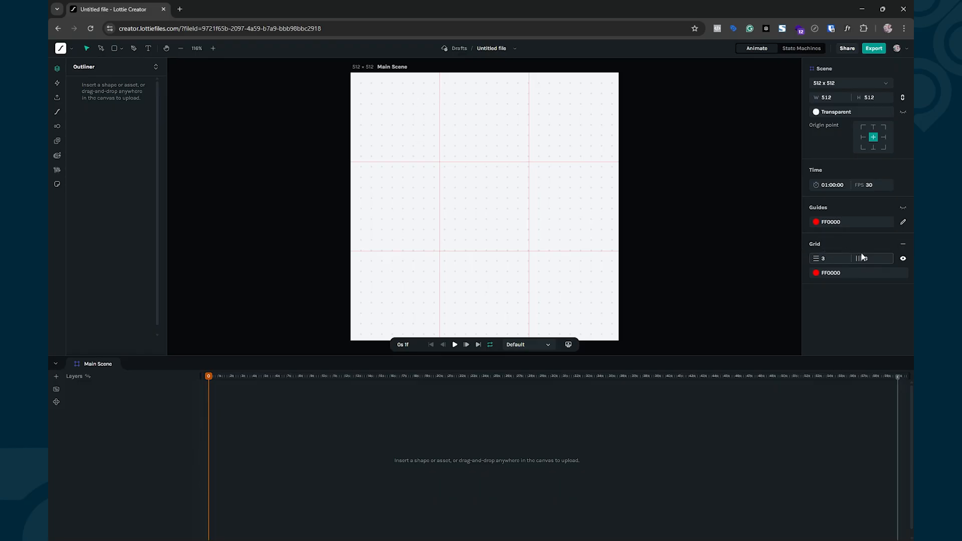
click(903, 244)
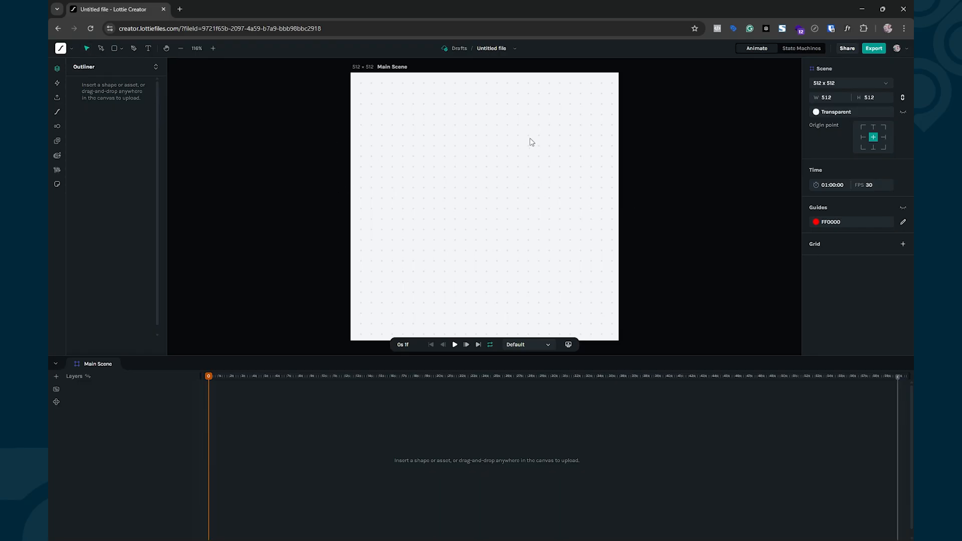
- Draw a wide rectangle centred at about X 263, Y 219 in the scene, and fill it with solid colour 5B838C
click(121, 48)
click(127, 65)
drag(400, 155, 437, 185)
mouse_move(489, 207)
mouse_down()
mouse_move(563, 204)
mouse_move(575, 218)
mouse_up()
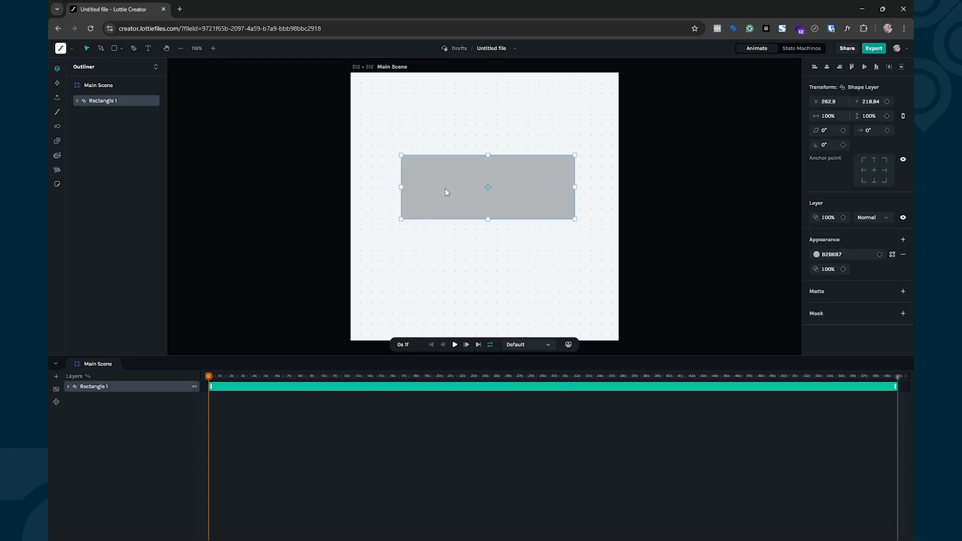
click(816, 254)
click(727, 235)
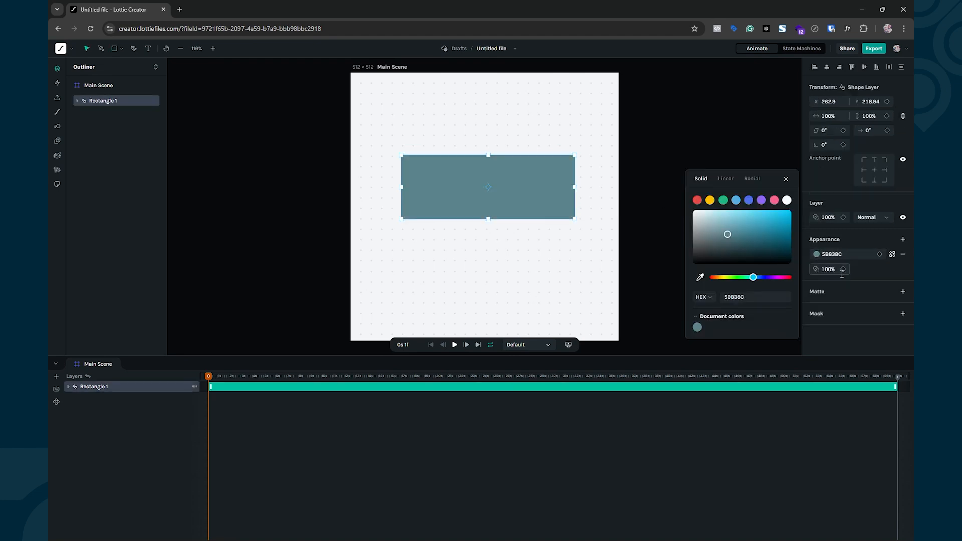
click(868, 270)
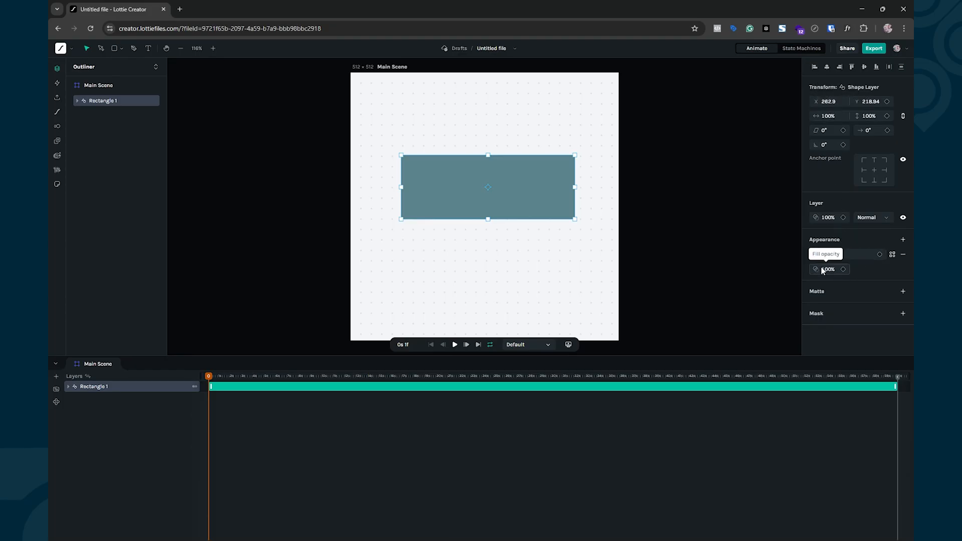
- Delete the teal rectangle from the scene
click(691, 189)
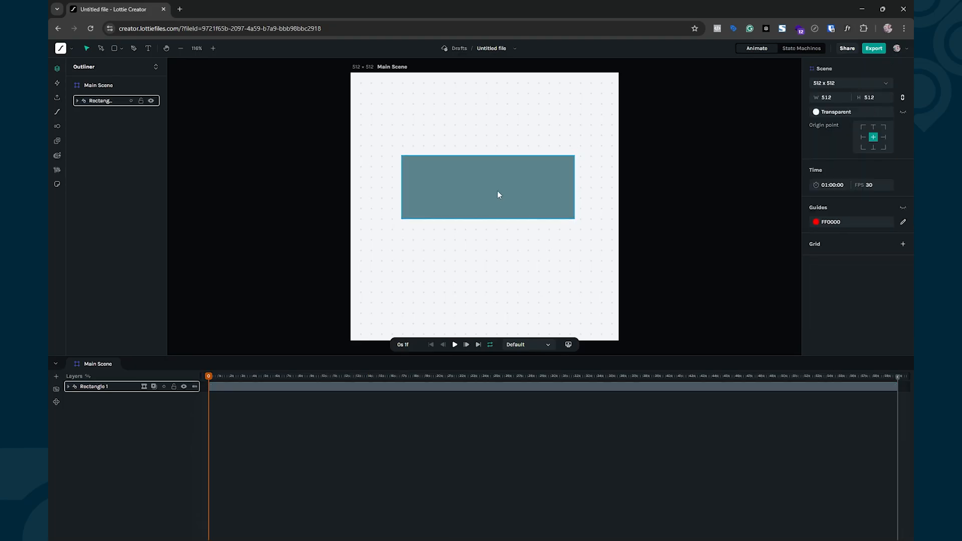
click(498, 190)
key(Delete)
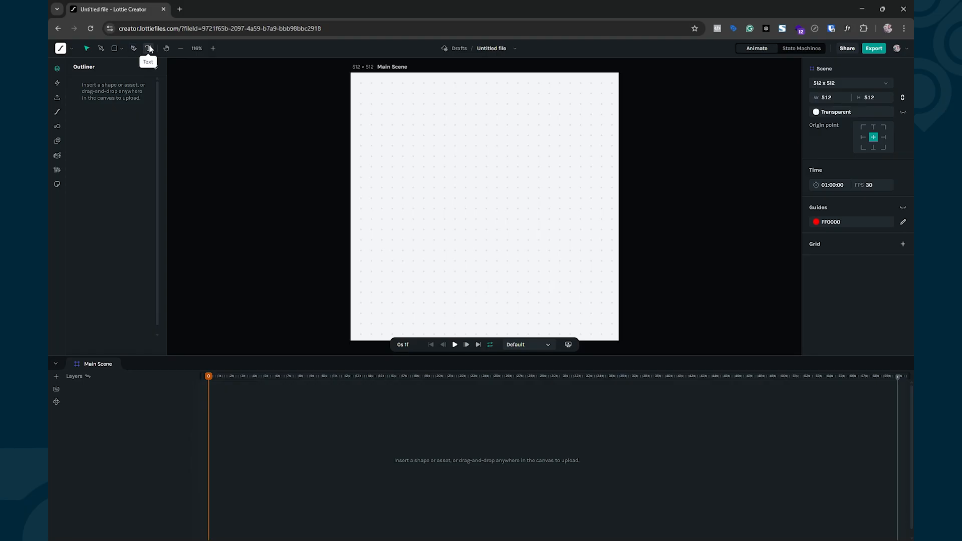
click(167, 48)
drag(449, 137, 470, 181)
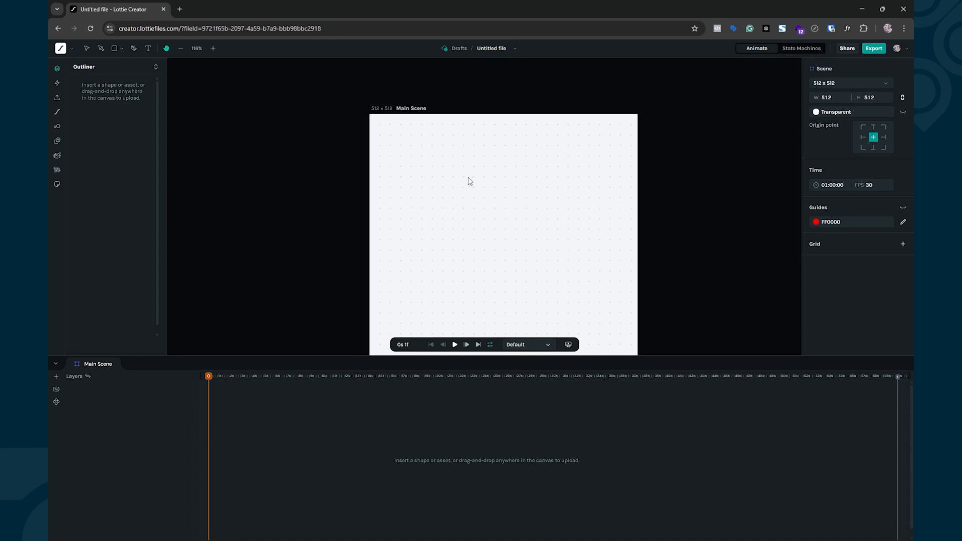
key(shift+1)
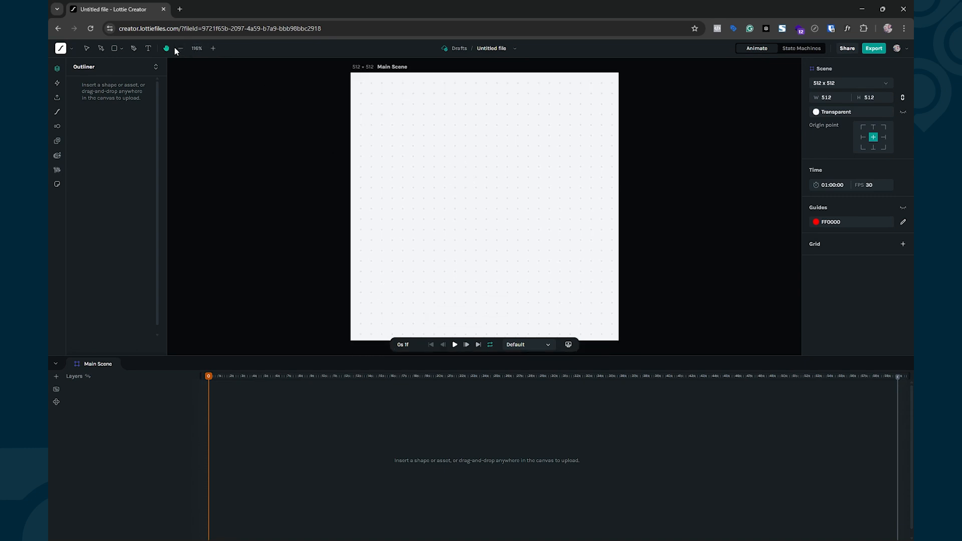
click(212, 48)
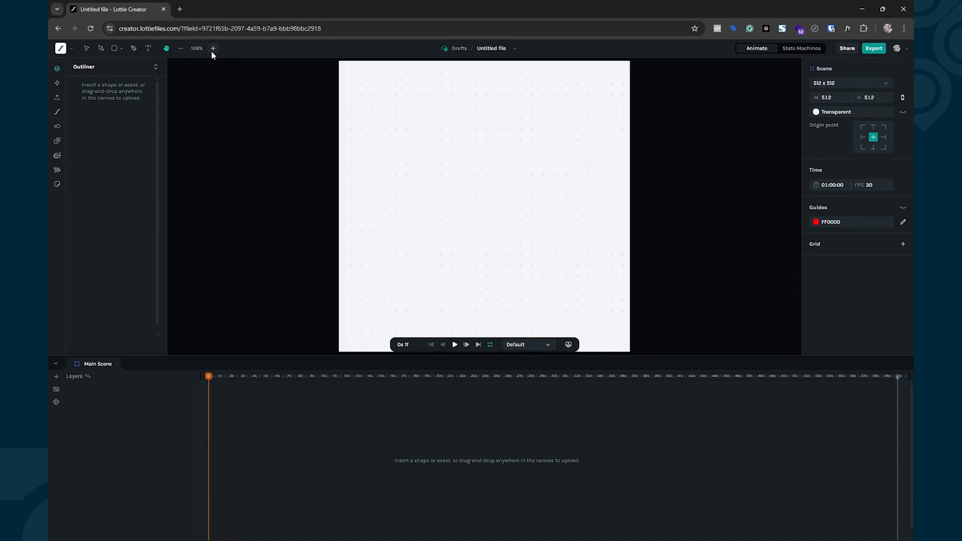
click(178, 51)
click(179, 50)
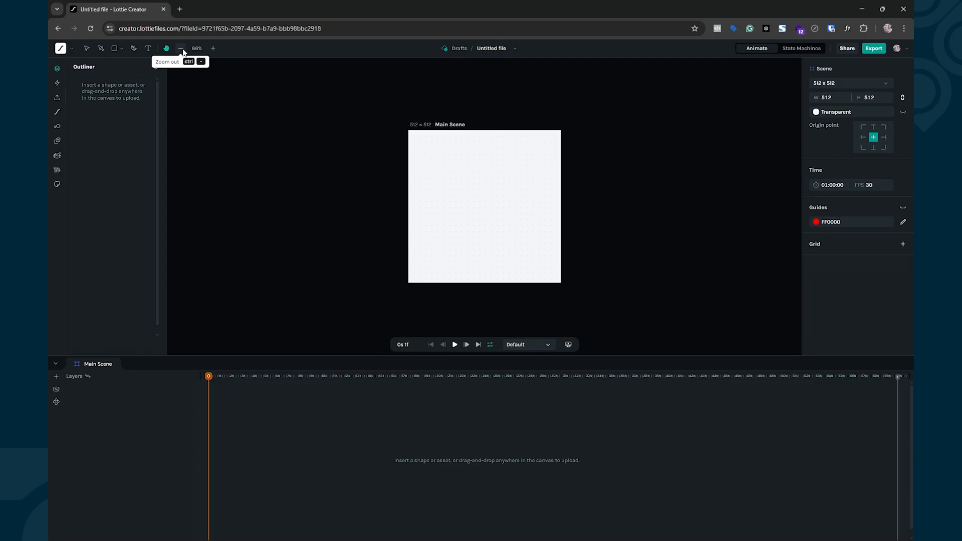
key(ctrl+equal)
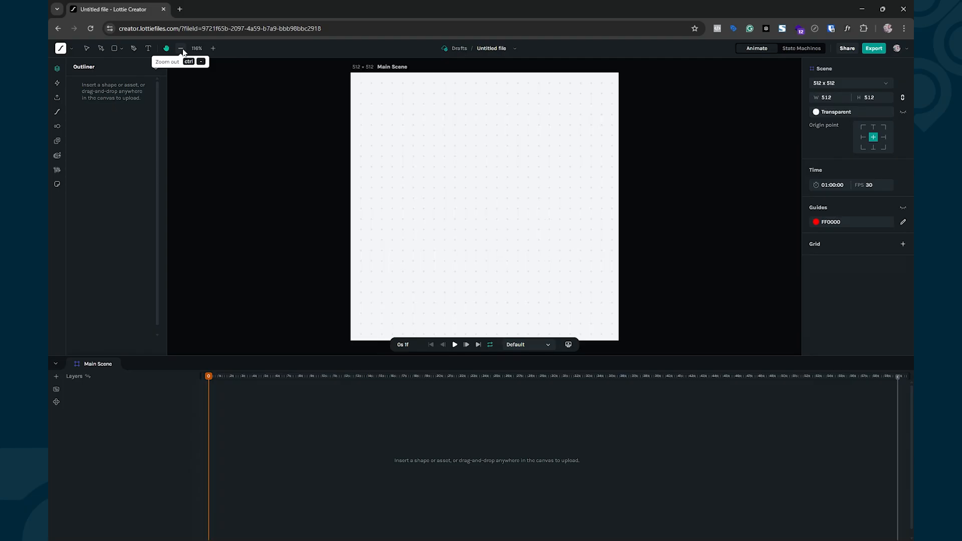
click(57, 97)
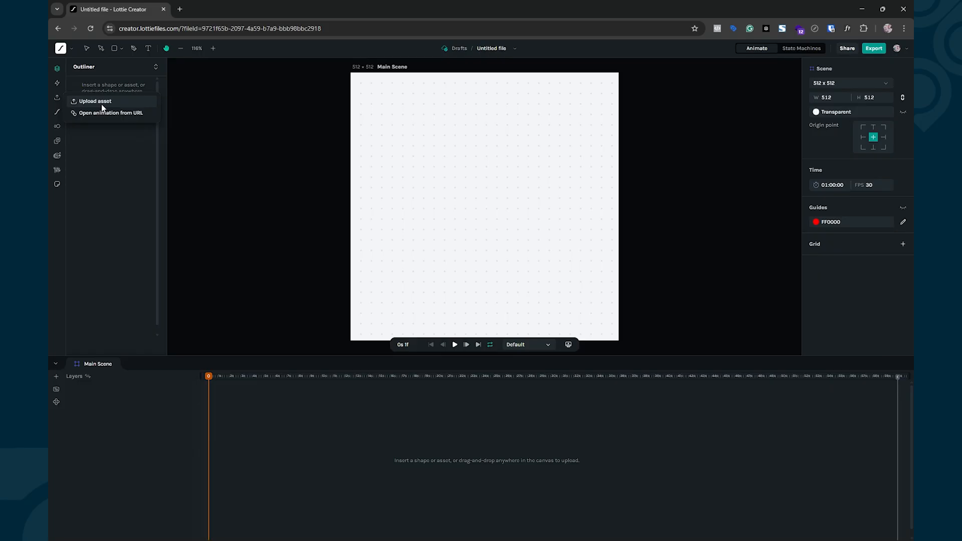
- Search the free animations for "like button", and place the blue thumbs-up animation in the scene
click(57, 112)
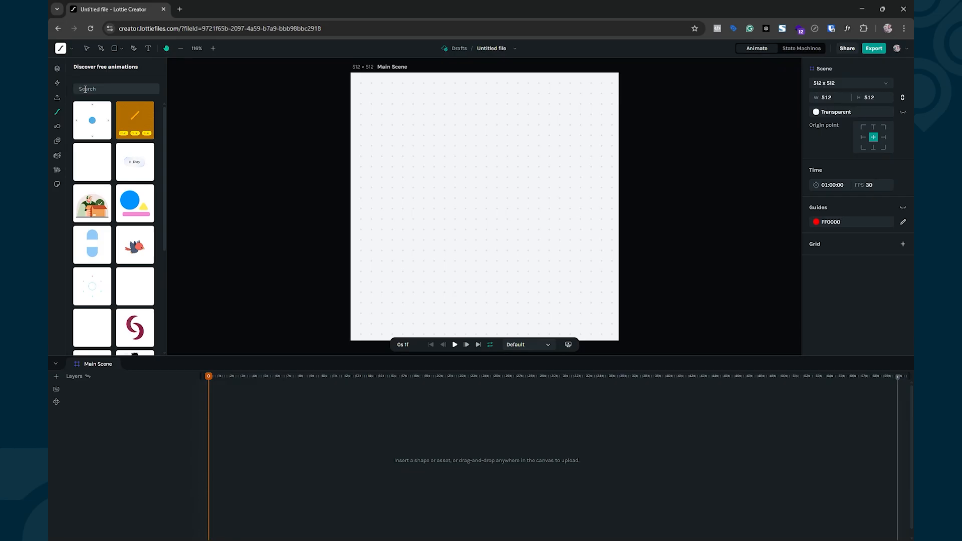
text(like button)
key(Return)
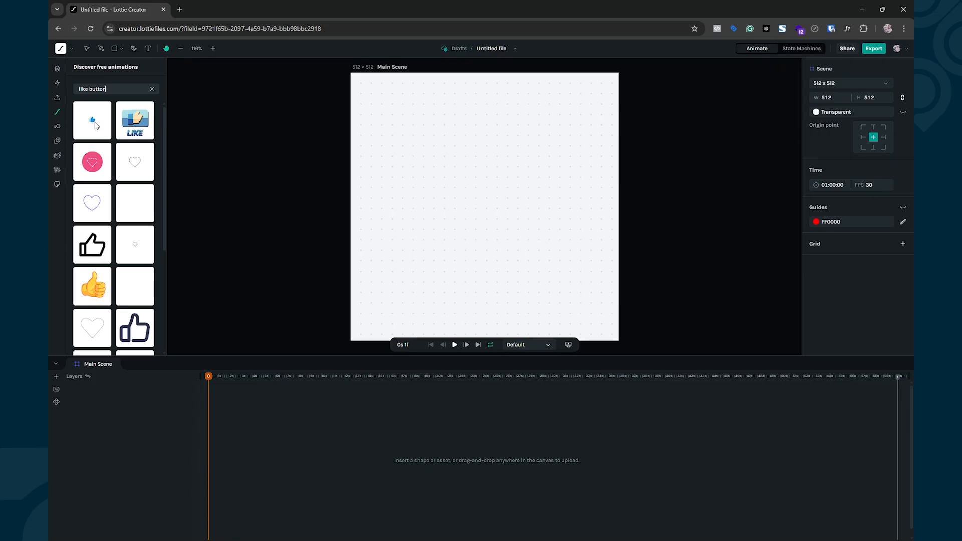
drag(95, 125, 458, 157)
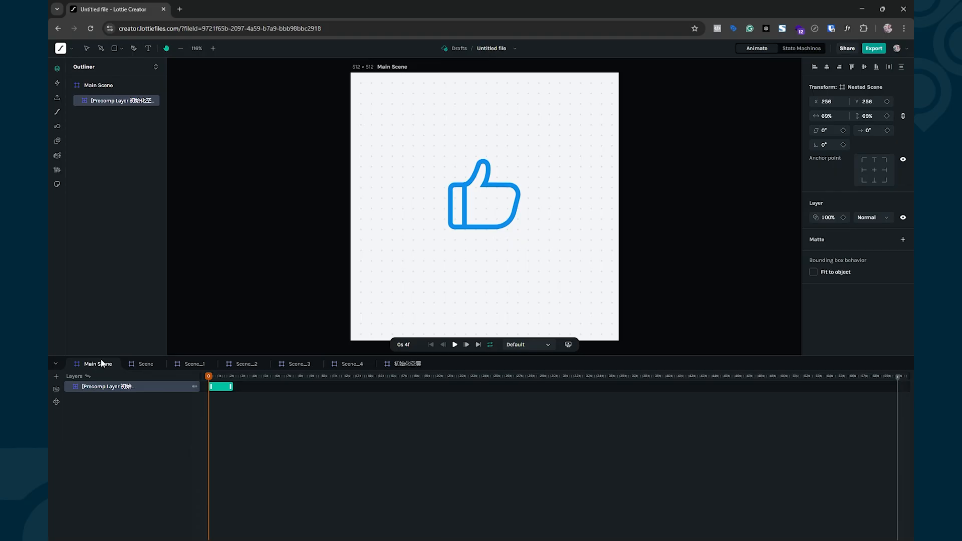
- Shorten the work area to the end of the thumbs-up layer, and trim the scene to it
mouse_move(208, 376)
mouse_down()
mouse_move(235, 387)
mouse_move(204, 386)
mouse_up()
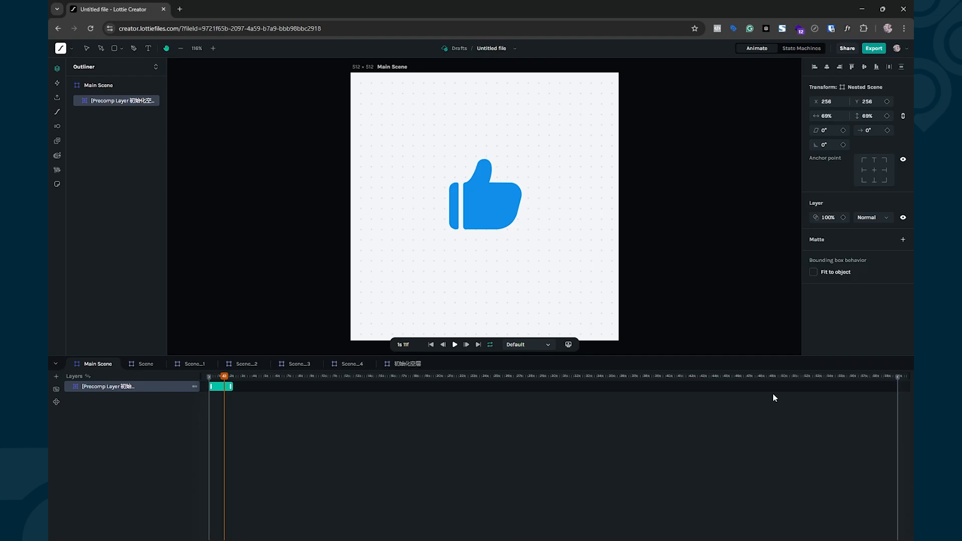
drag(897, 376, 233, 397)
click(281, 392)
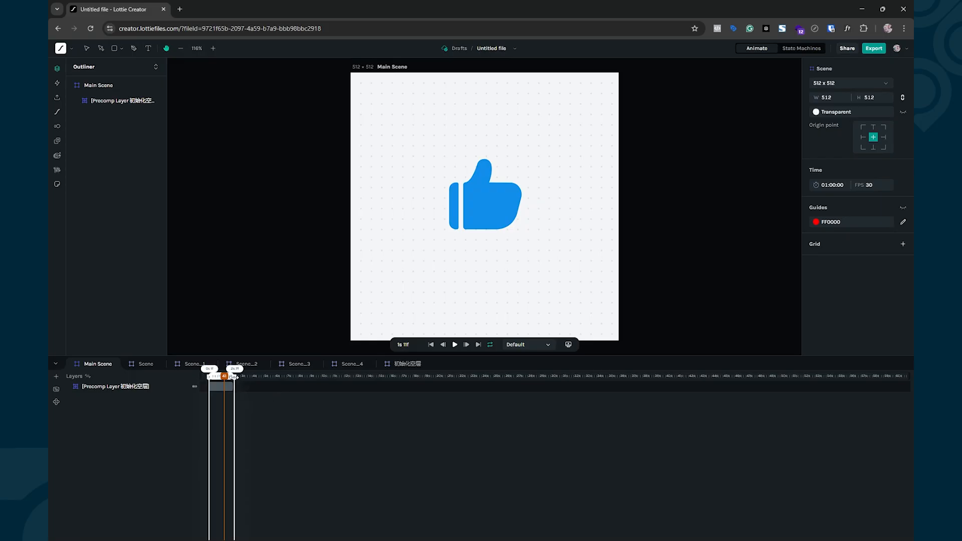
drag(237, 377, 234, 377)
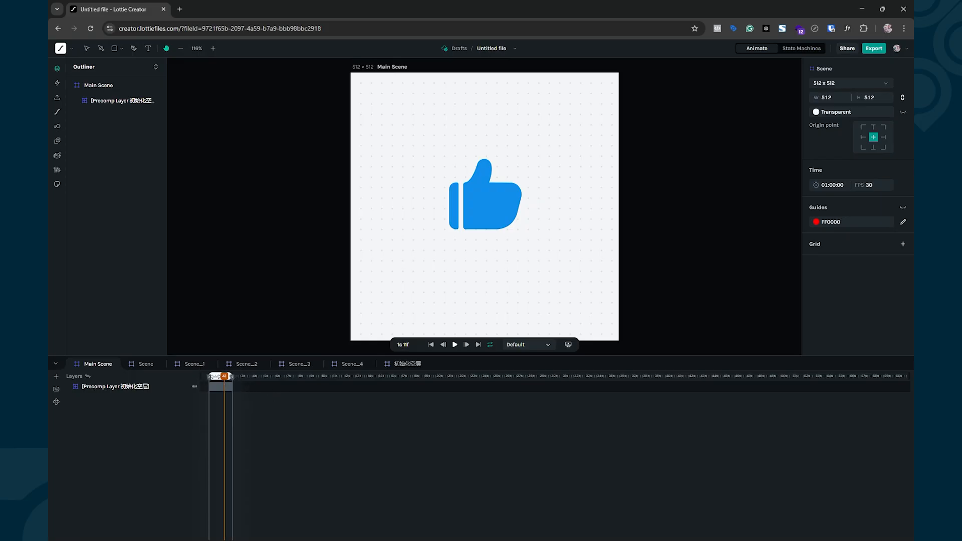
right_click(215, 376)
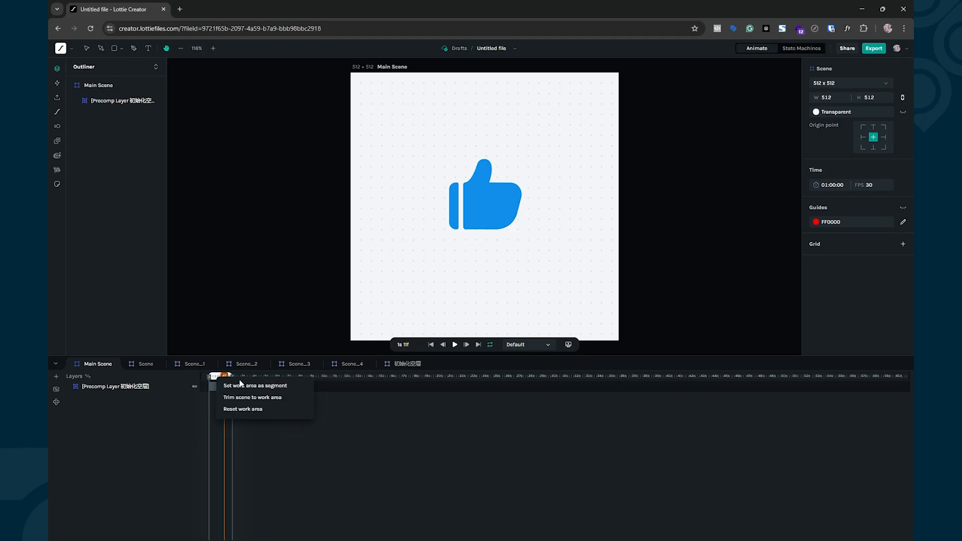
click(244, 397)
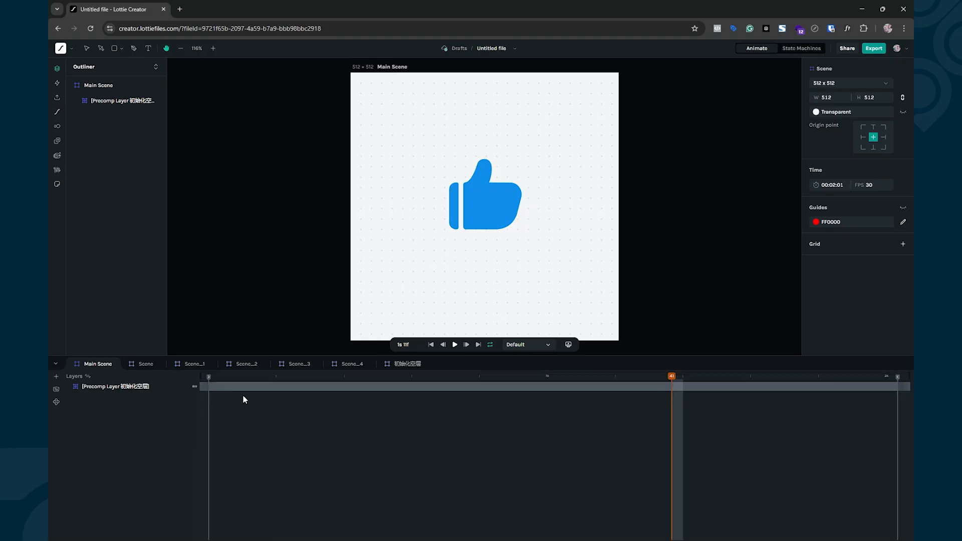
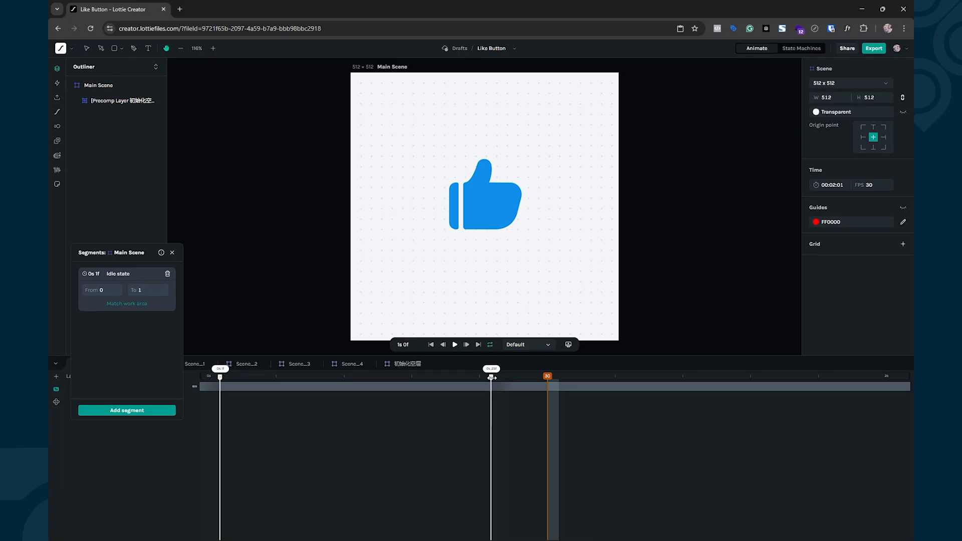
- Set the work area from frame 1 to frame 30, and add a segment covering it
mouse_move(491, 377)
mouse_down()
mouse_move(547, 376)
mouse_move(221, 381)
mouse_up()
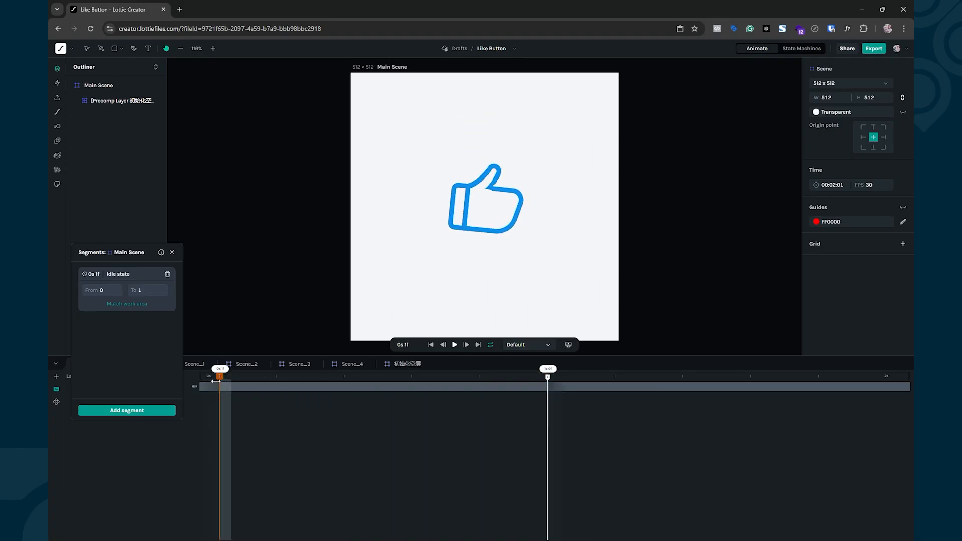
drag(215, 380, 550, 381)
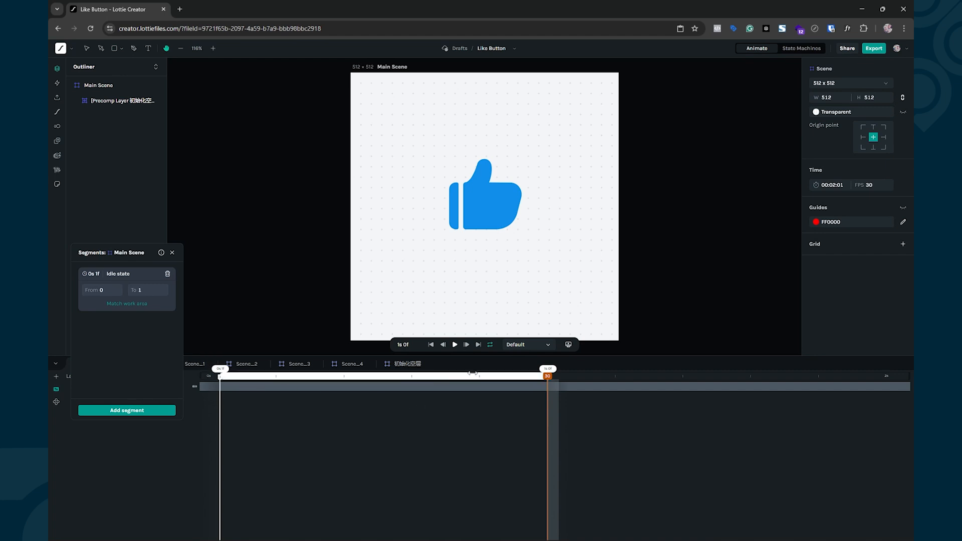
click(125, 412)
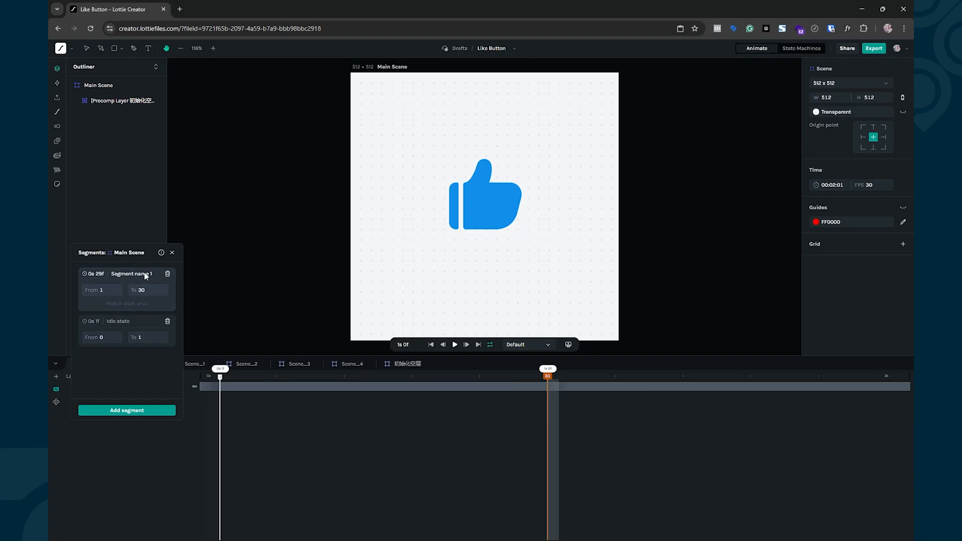
- Name the segment from frame 1 to 30 "Like Animation", and scrub the timeline between the segments to check them
click(145, 274)
text(Like Animation)
mouse_move(550, 377)
mouse_down()
mouse_move(867, 377)
mouse_move(550, 389)
mouse_move(820, 389)
mouse_move(706, 395)
mouse_move(535, 388)
mouse_move(550, 389)
mouse_up()
drag(553, 392, 197, 391)
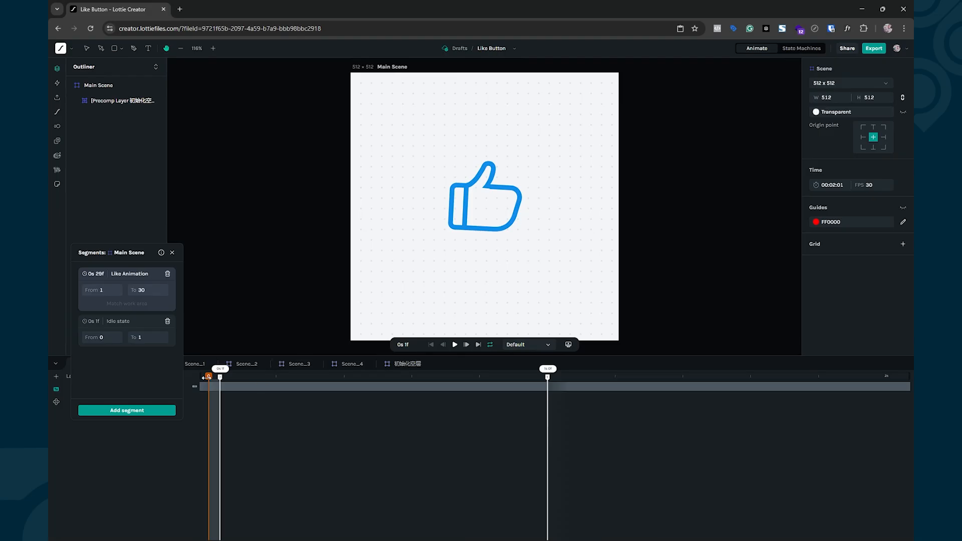
drag(209, 376, 550, 391)
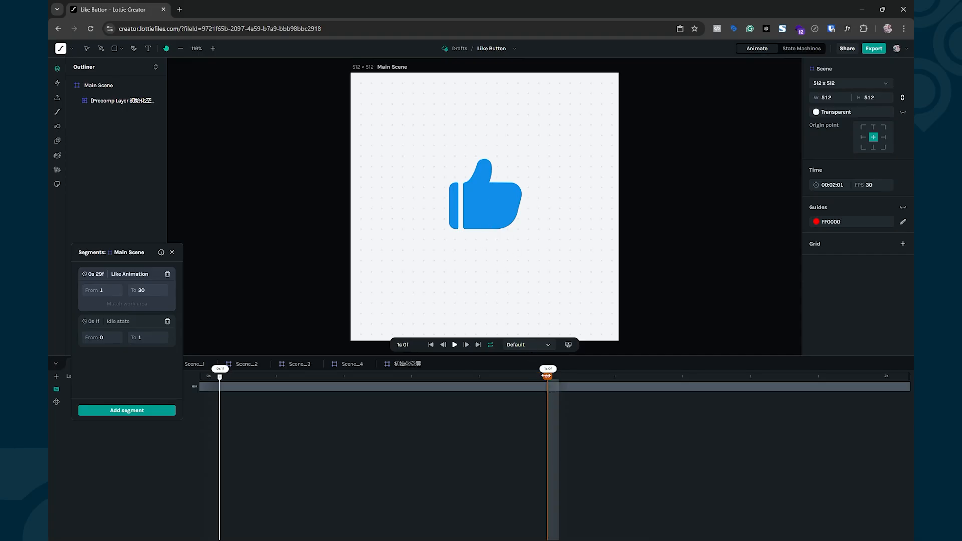
drag(548, 377, 209, 377)
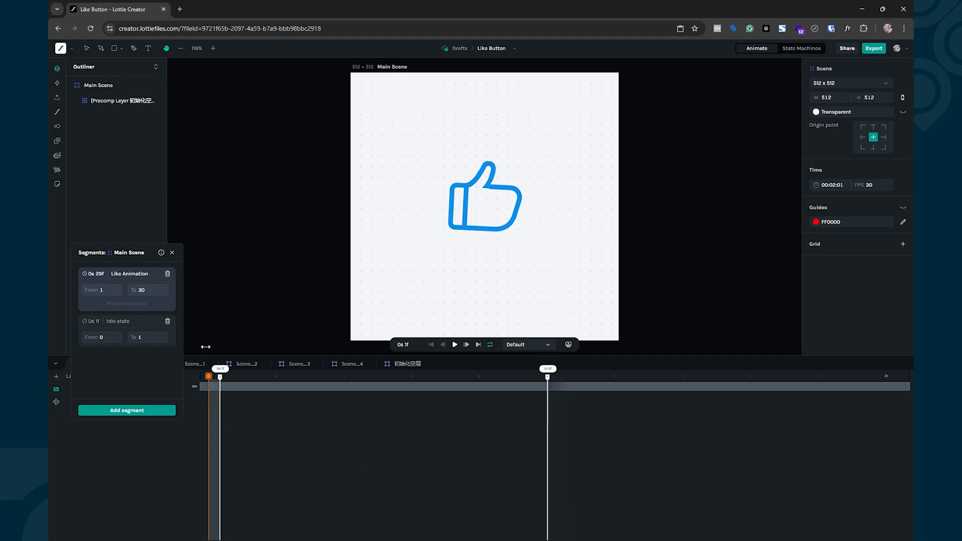
click(171, 252)
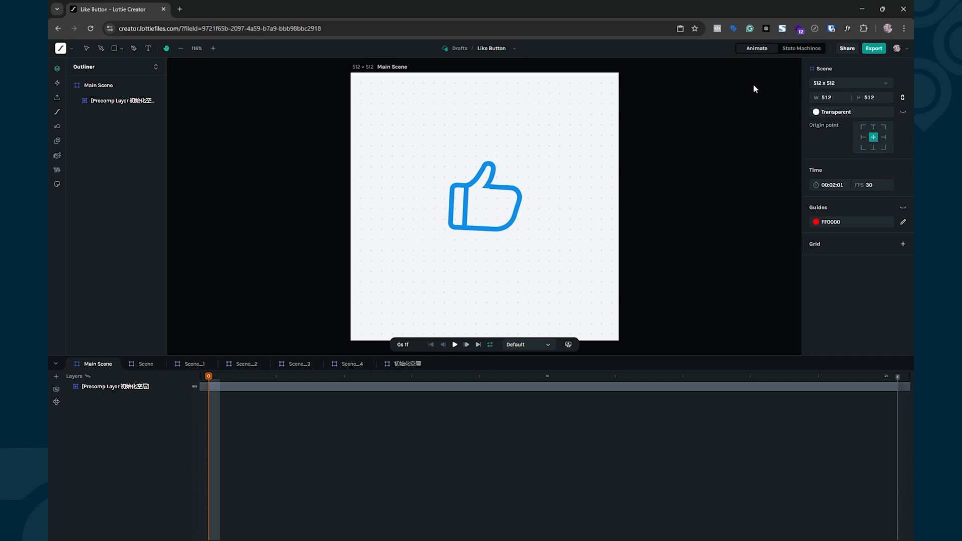
- Compare the State Machines and Animate workspaces, and test the animation in the web player
click(805, 46)
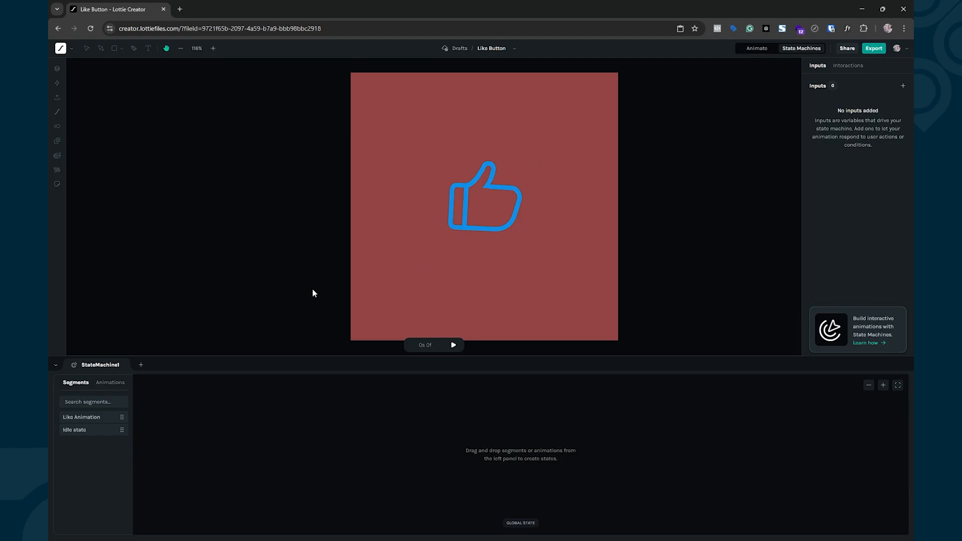
click(753, 50)
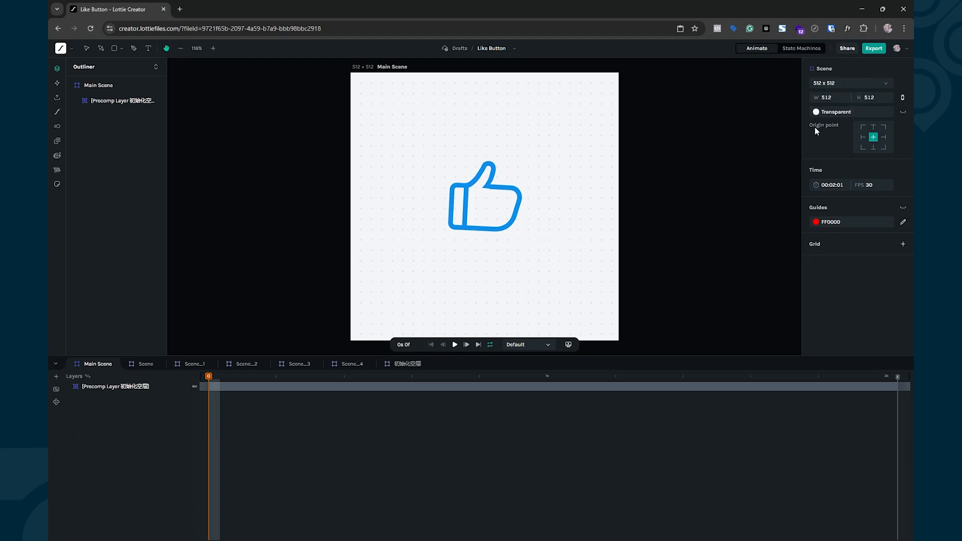
click(808, 49)
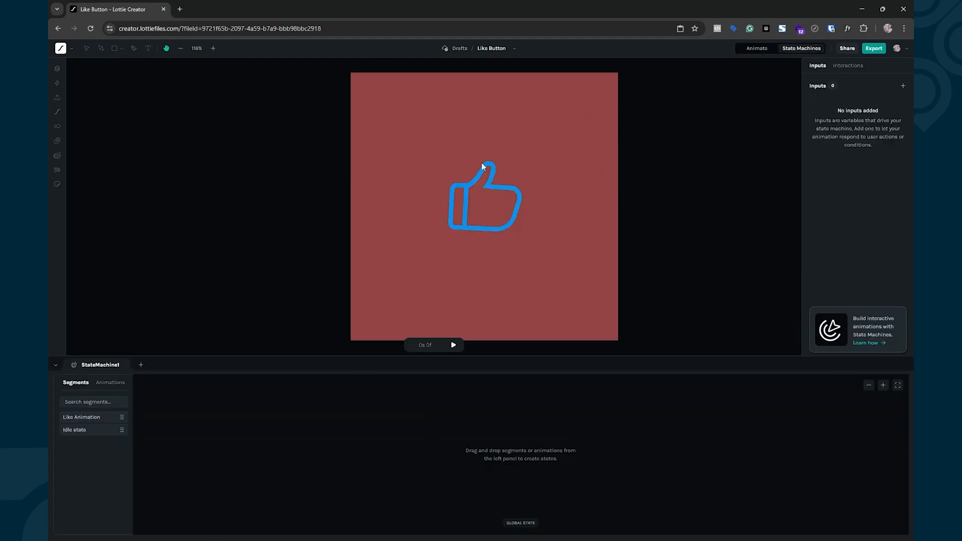
click(757, 48)
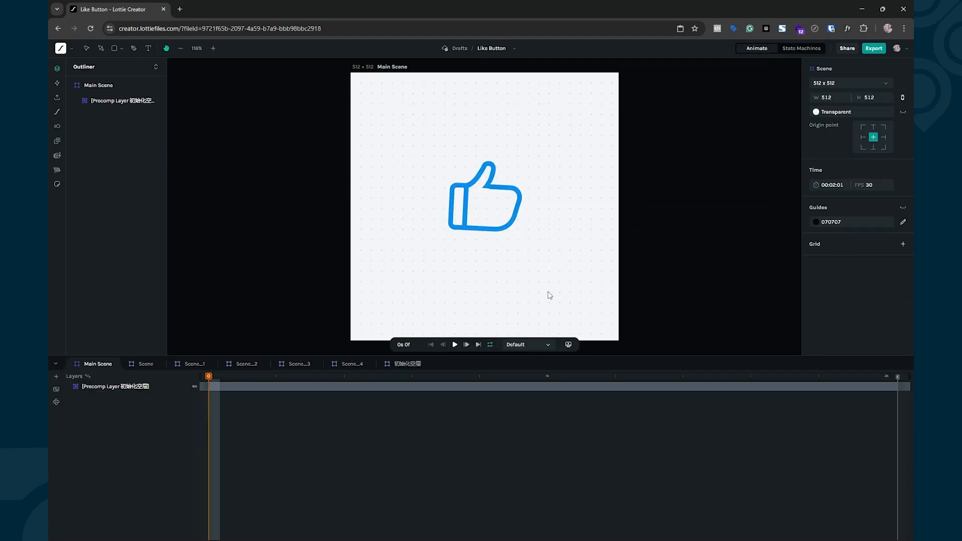
click(568, 345)
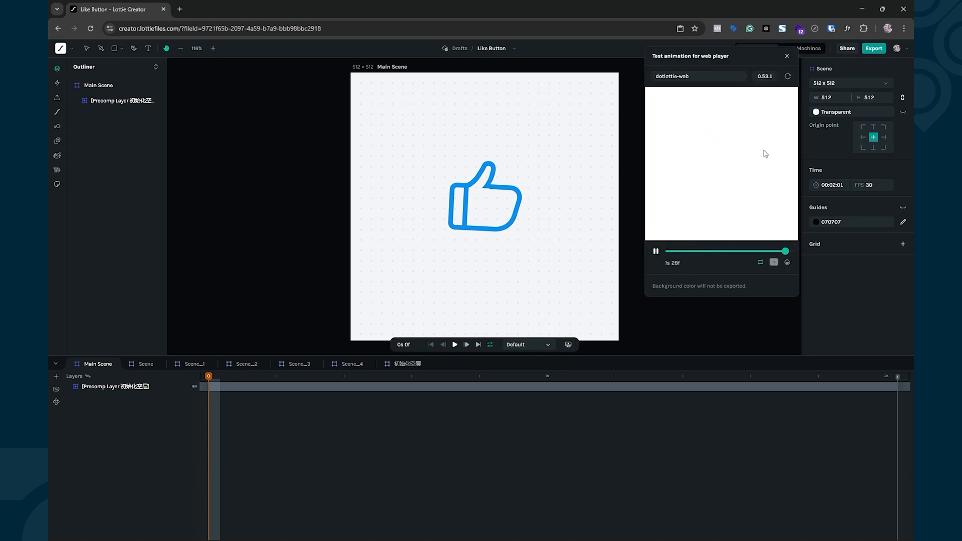
click(620, 180)
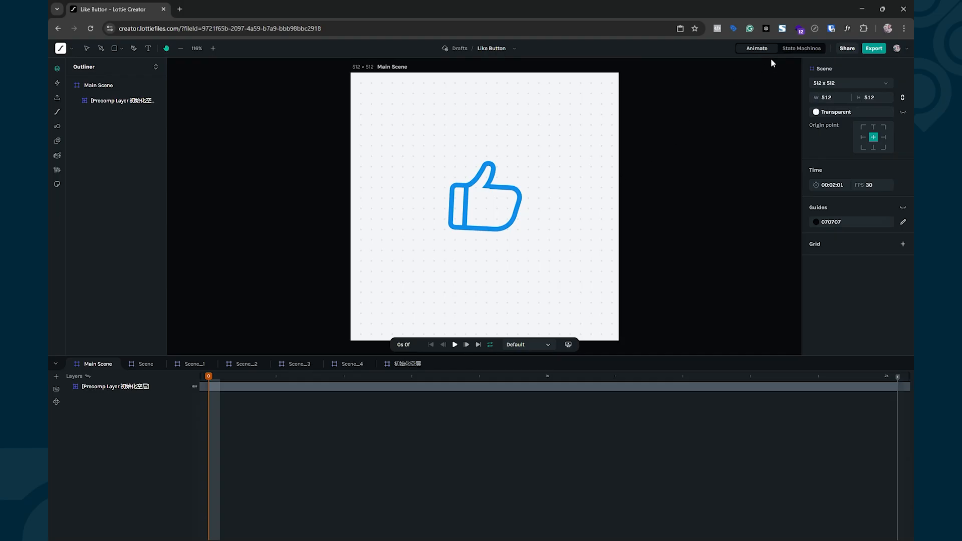
- Switch from the Animate workspace to the State Machines workspace
click(795, 51)
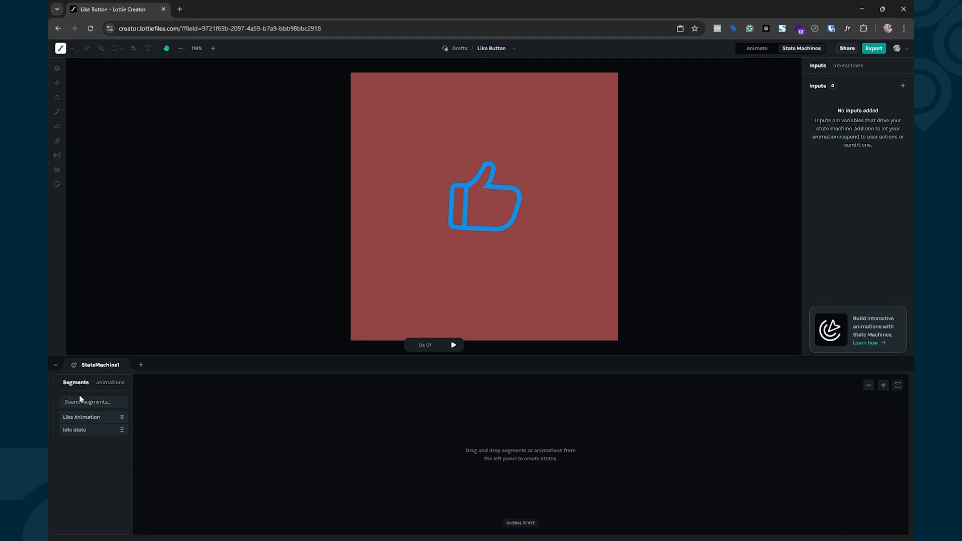
click(742, 50)
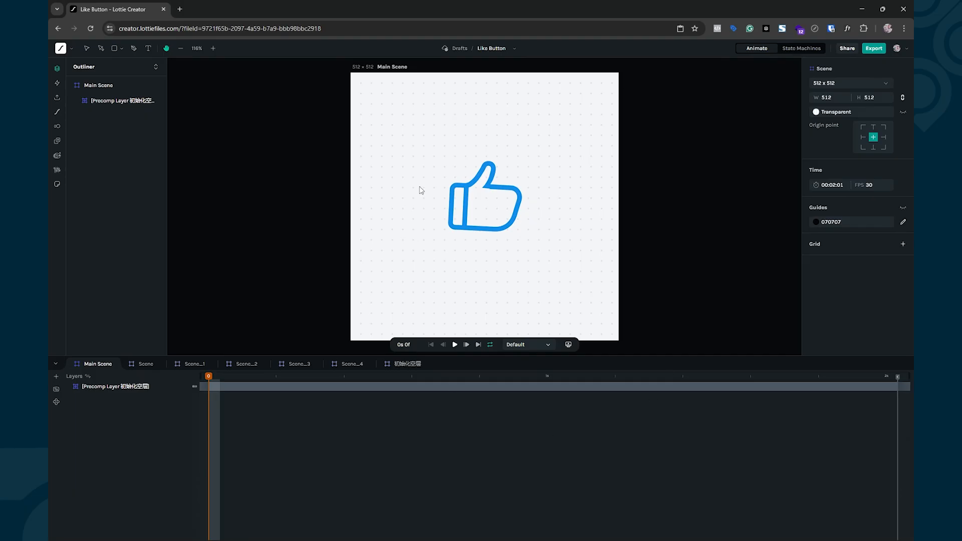
click(801, 49)
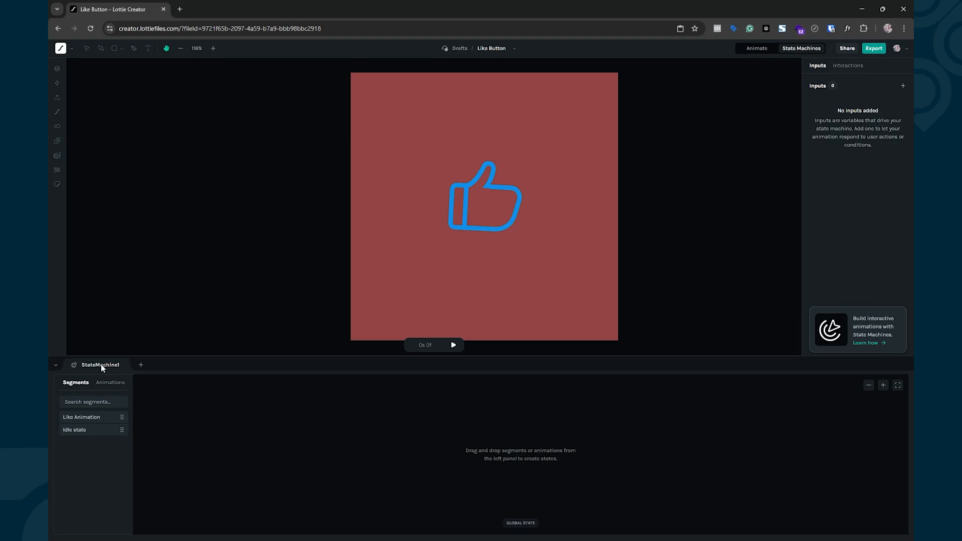
- Add two extra state machines beside the first one, and delete them
click(140, 364)
click(209, 365)
right_click(232, 364)
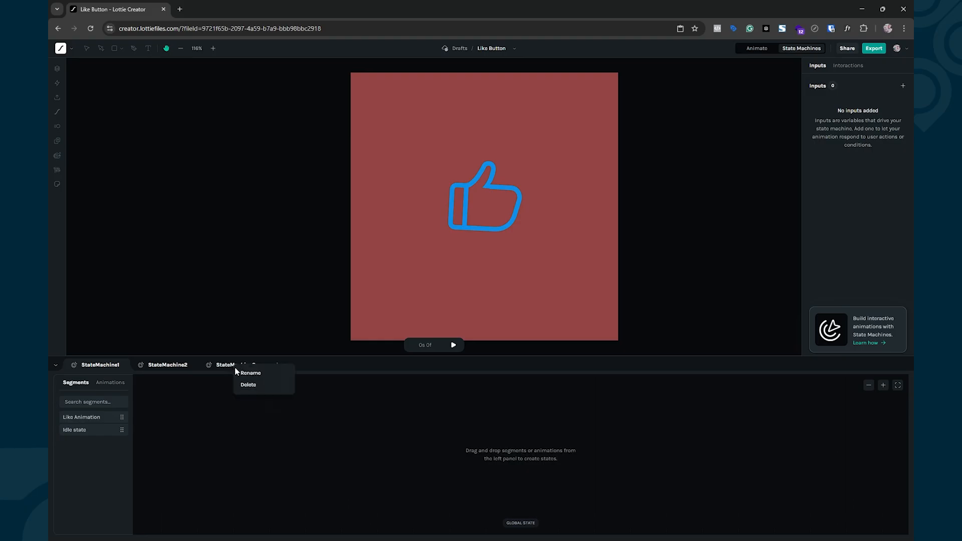
click(247, 385)
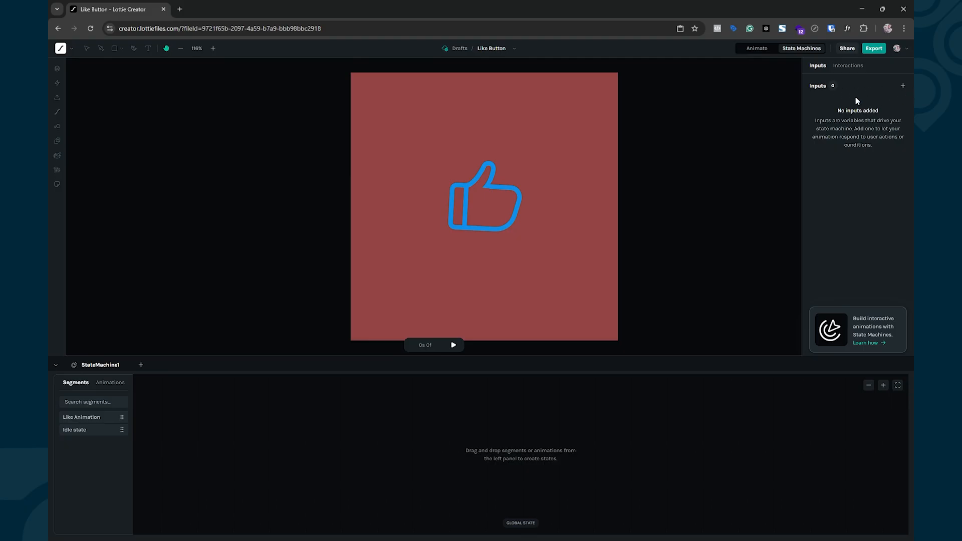
- Try to add a Boolean input named "Click" to the state machine
click(903, 86)
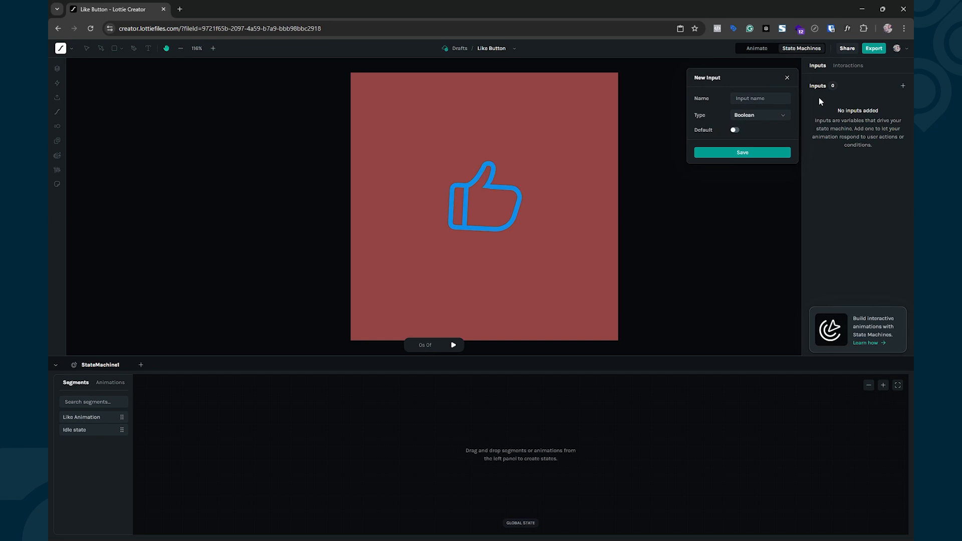
click(762, 98)
text(Click)
click(750, 115)
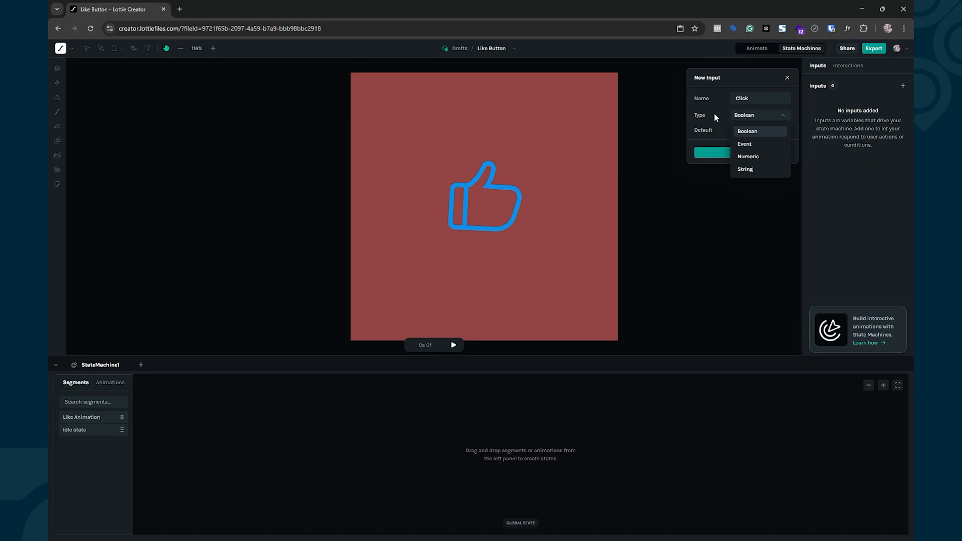
click(756, 114)
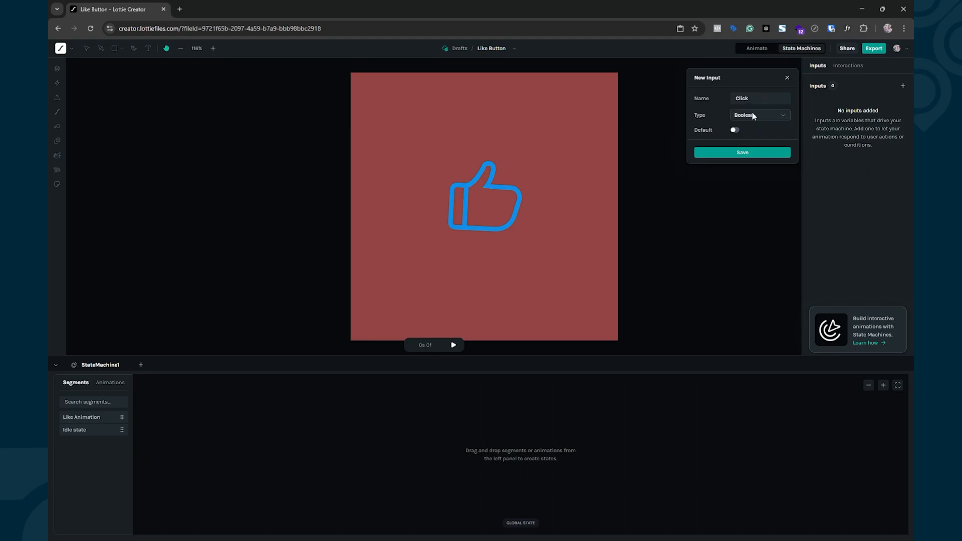
click(732, 154)
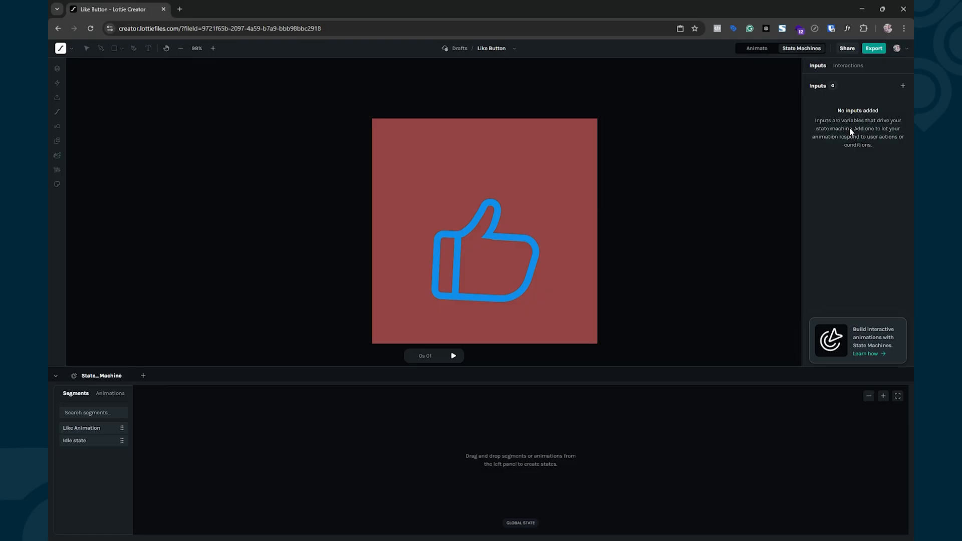
click(903, 86)
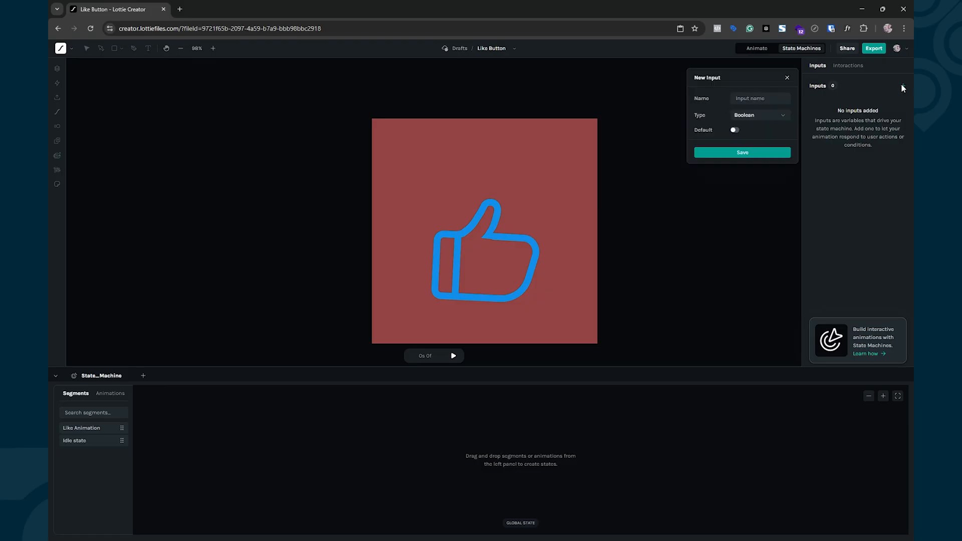
click(753, 96)
text(click)
click(738, 155)
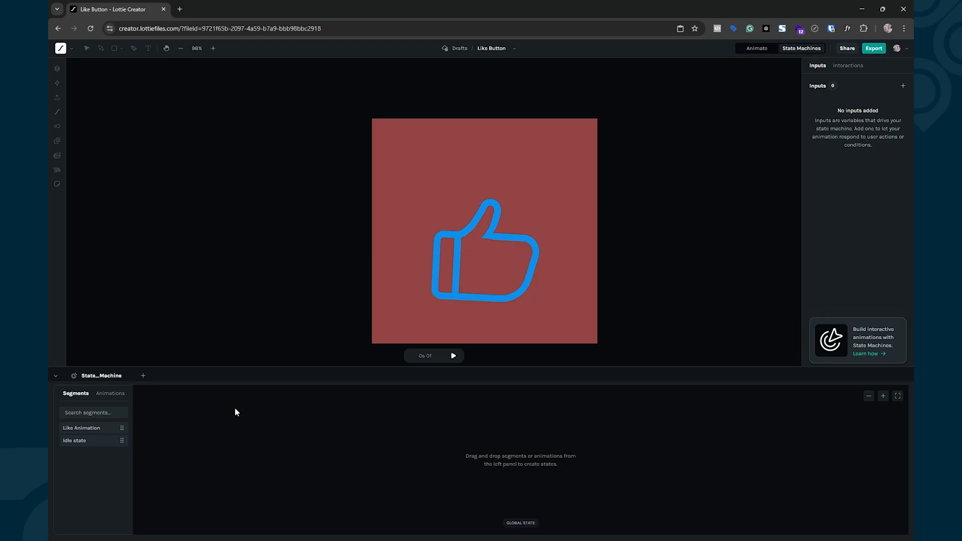
right_click(106, 375)
click(116, 380)
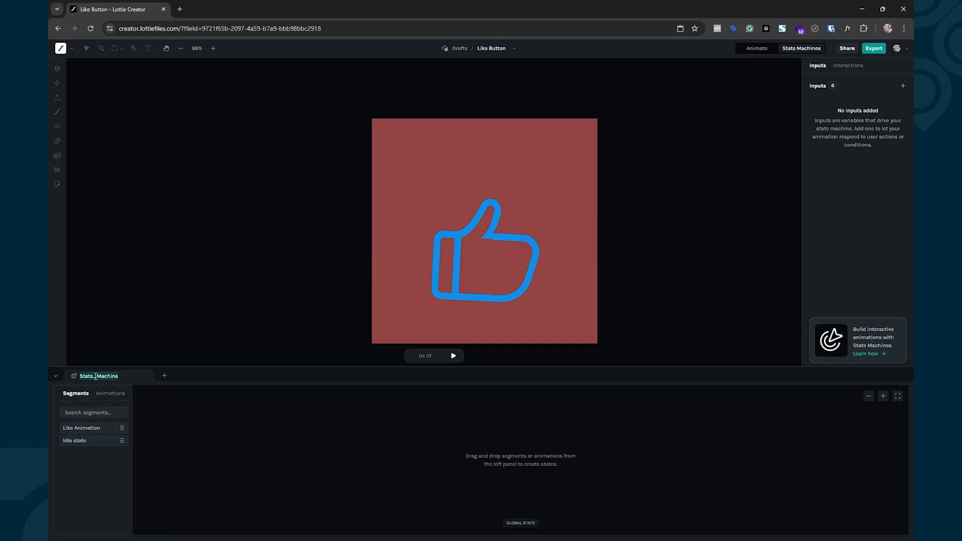
click(128, 376)
key(Return)
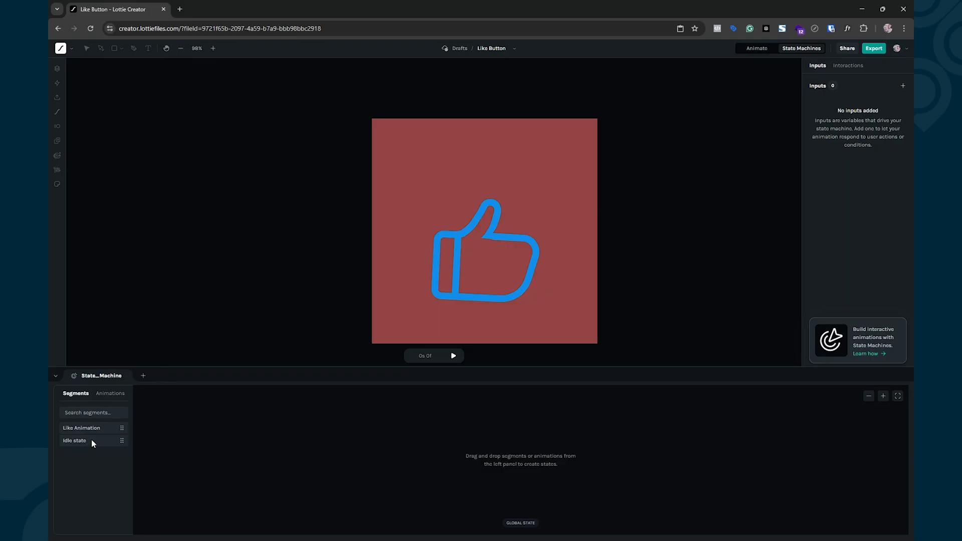
- Add a Boolean input named "Click" with its default off, and save it
click(903, 86)
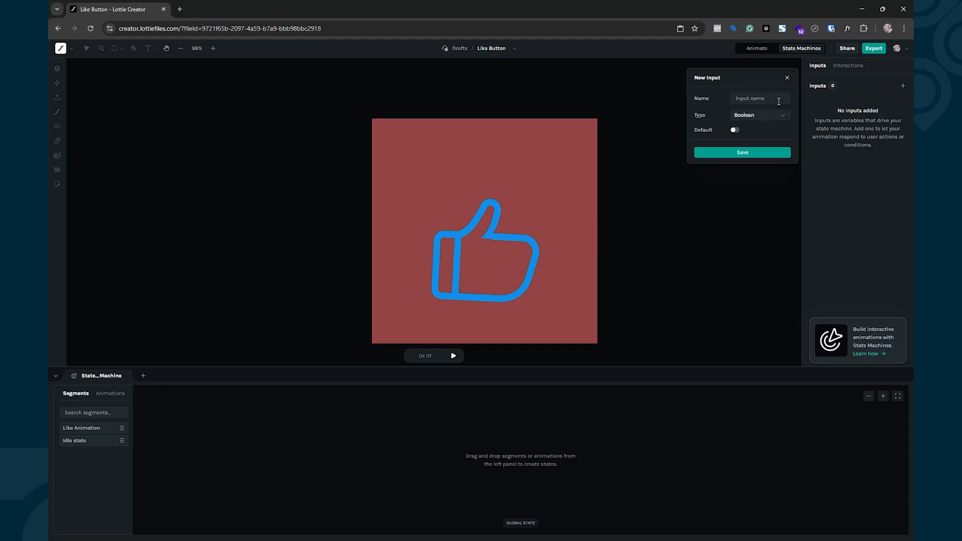
click(756, 100)
text(click)
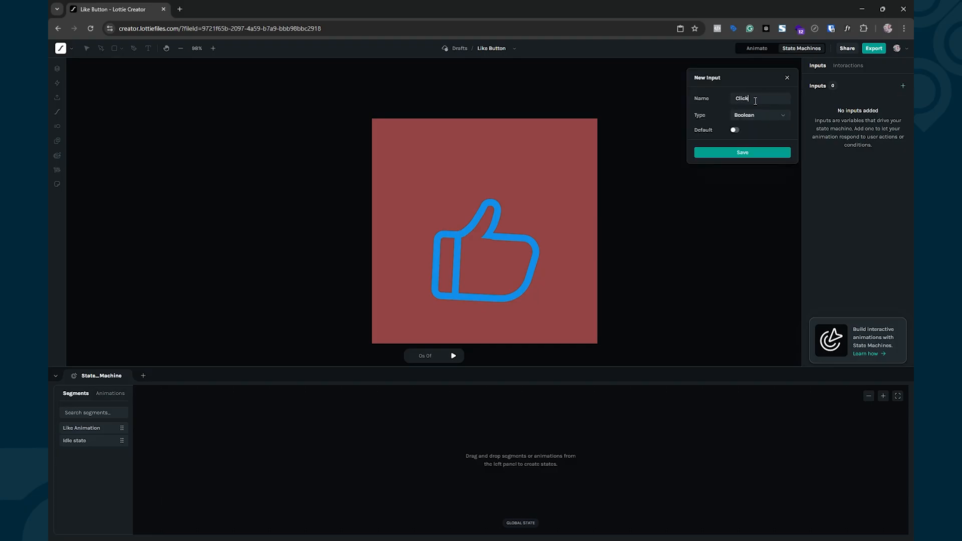
click(733, 153)
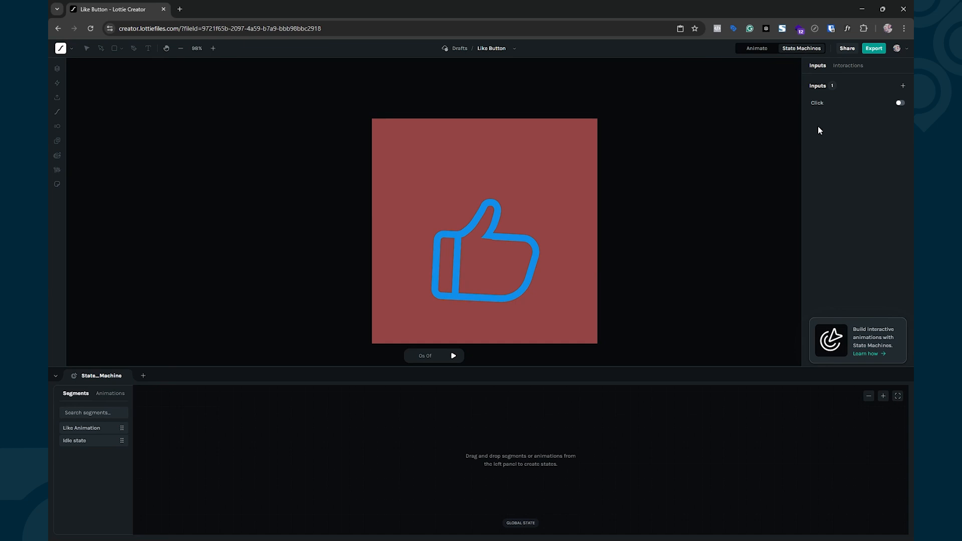
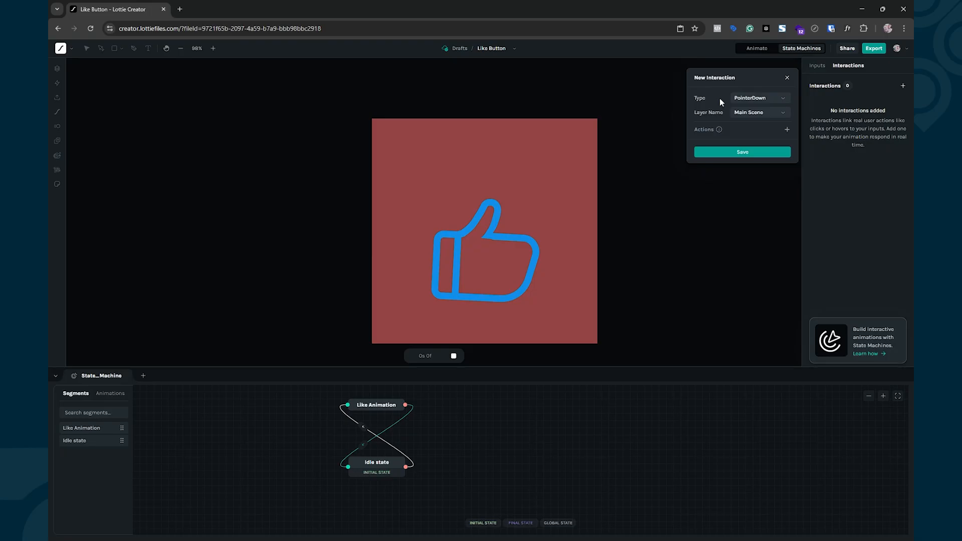
- Set the new interaction's type to Click, and keep Main Scene as its layer
click(757, 98)
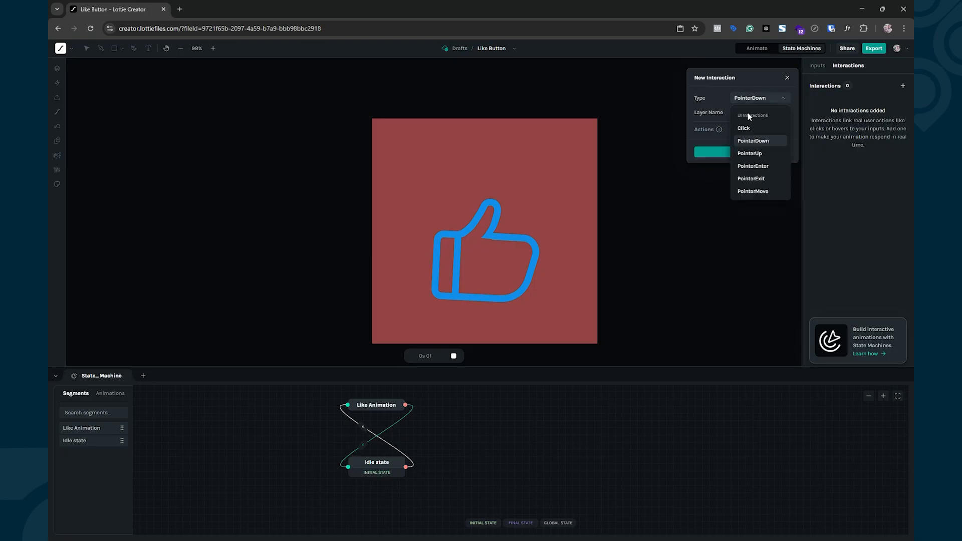
click(744, 112)
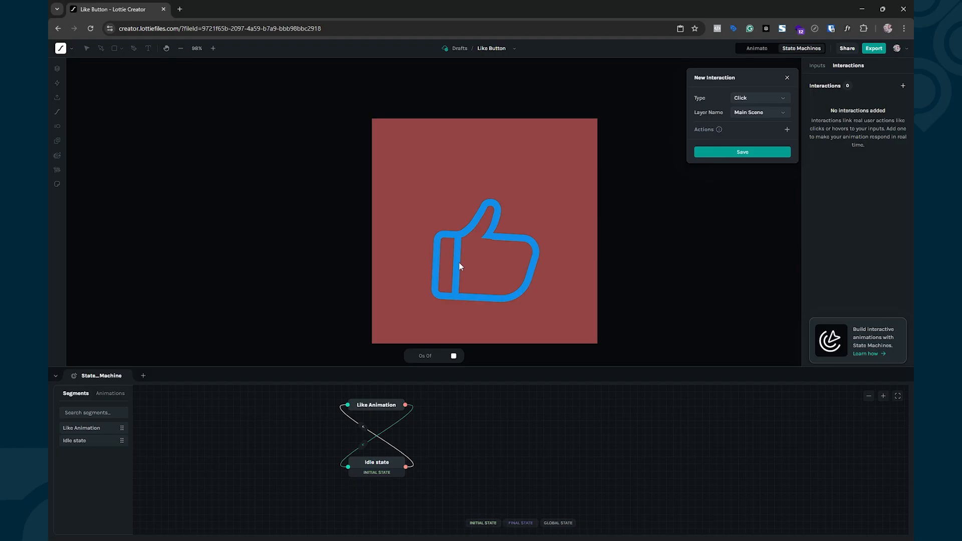
click(739, 96)
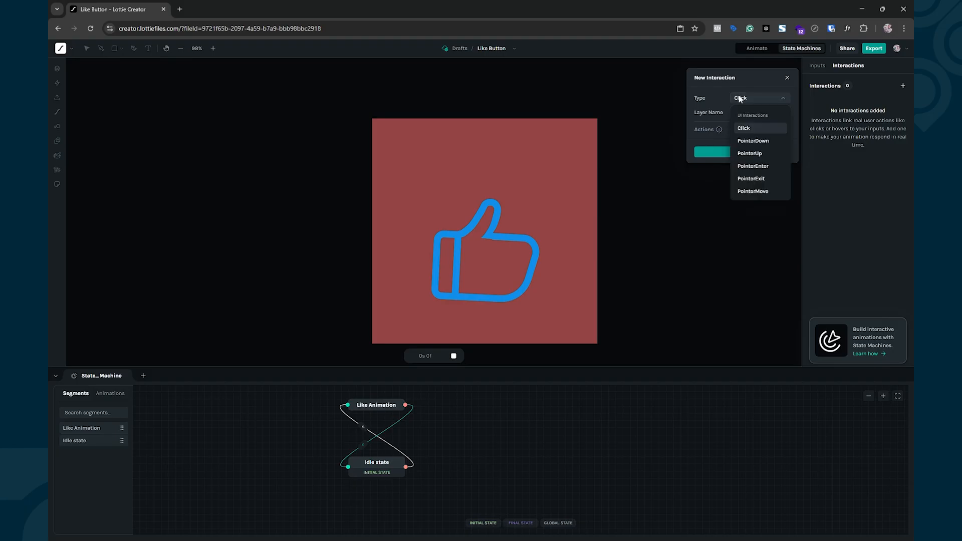
click(743, 128)
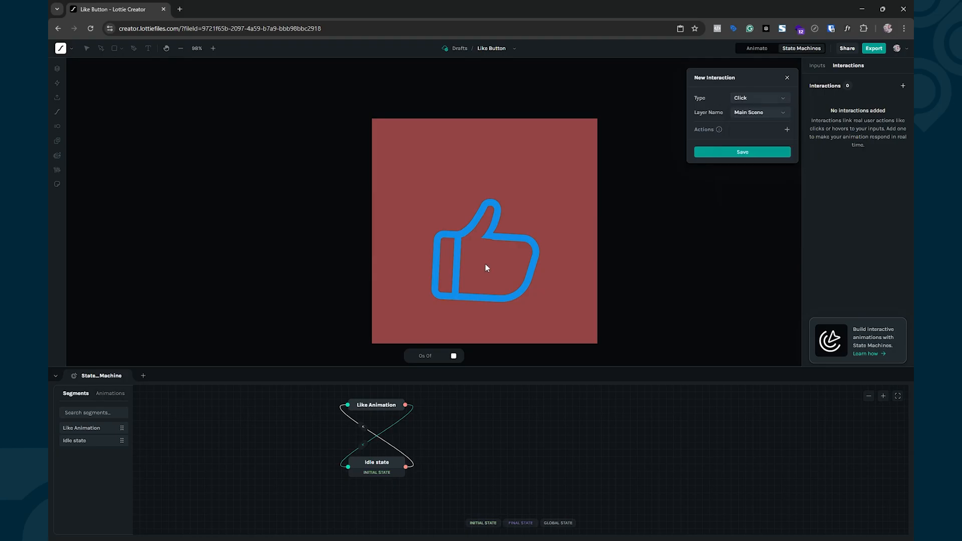
click(741, 98)
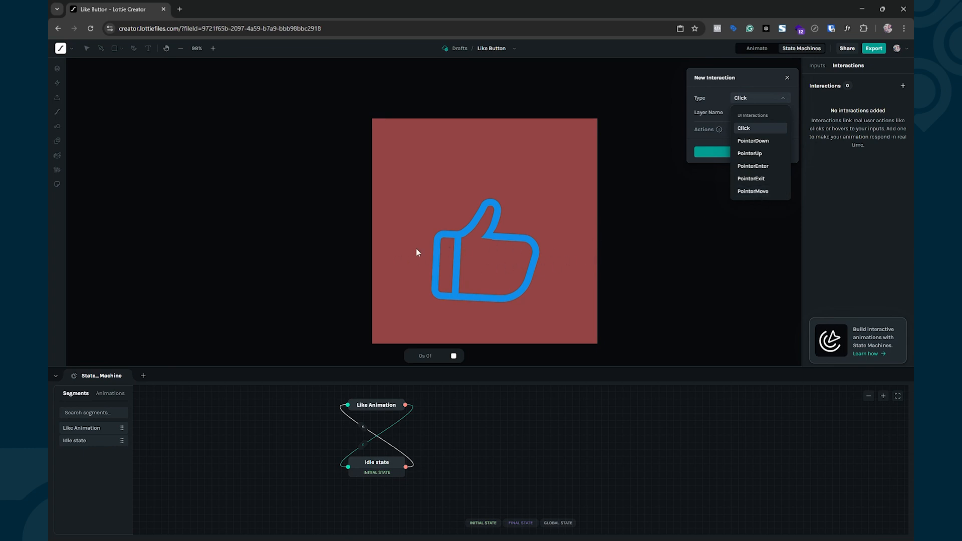
click(714, 97)
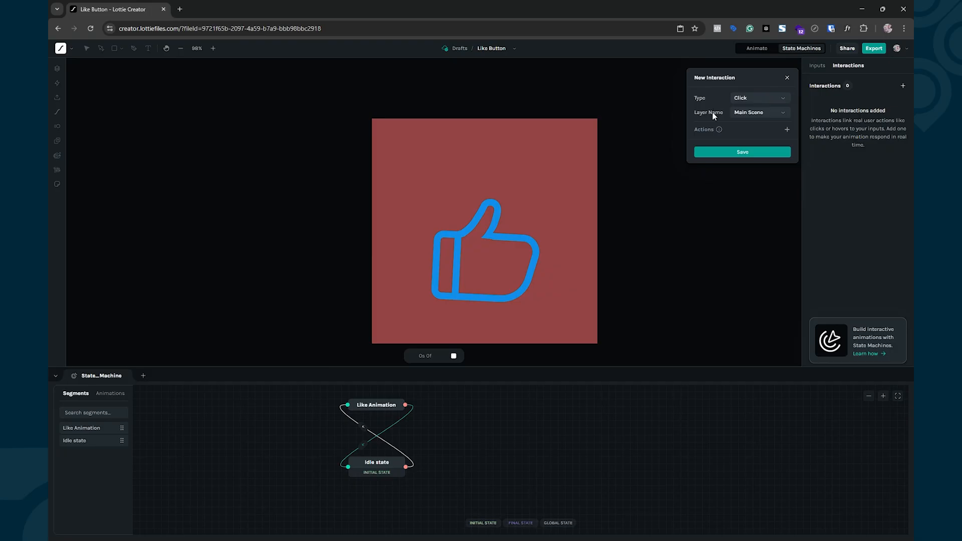
click(756, 112)
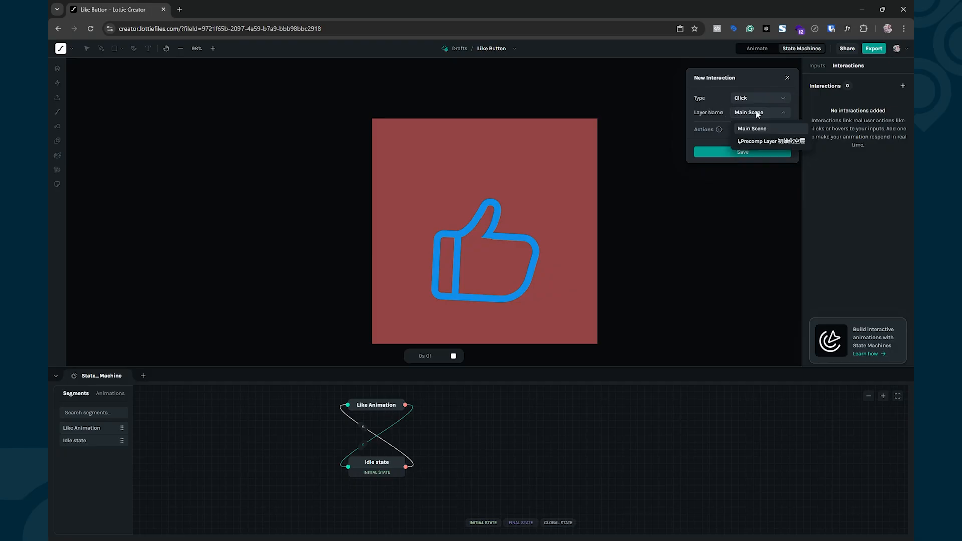
click(714, 108)
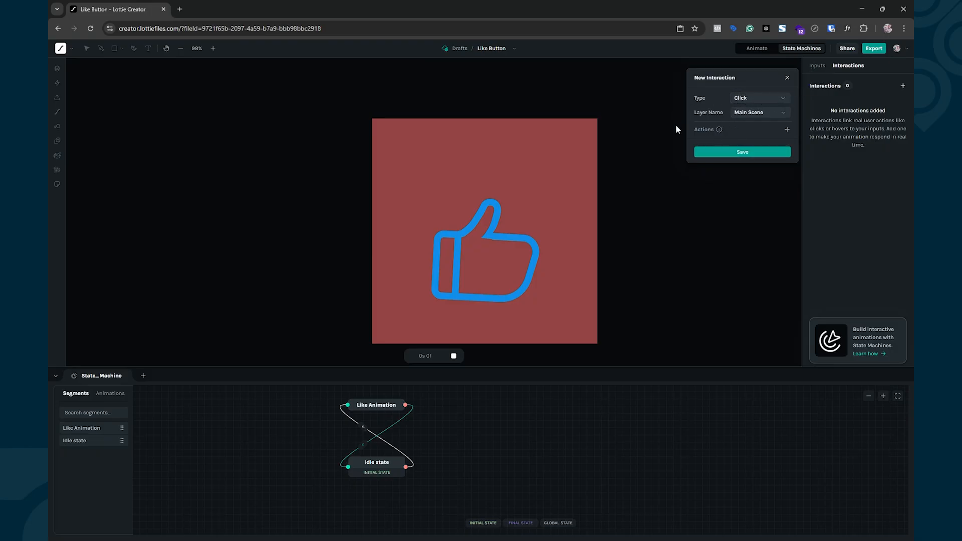
- Give the new interaction a Toggle Boolean action on the Click input, and save the interaction
click(787, 129)
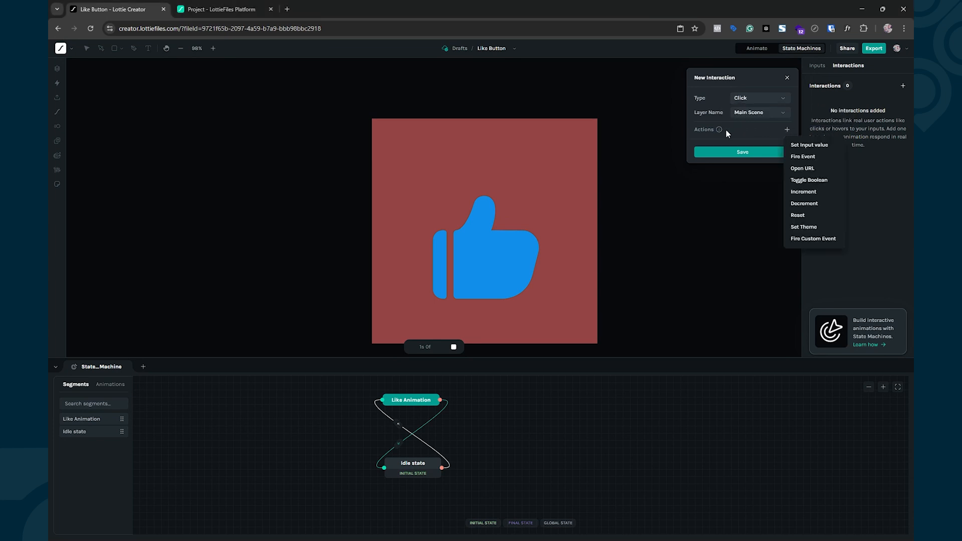
click(809, 180)
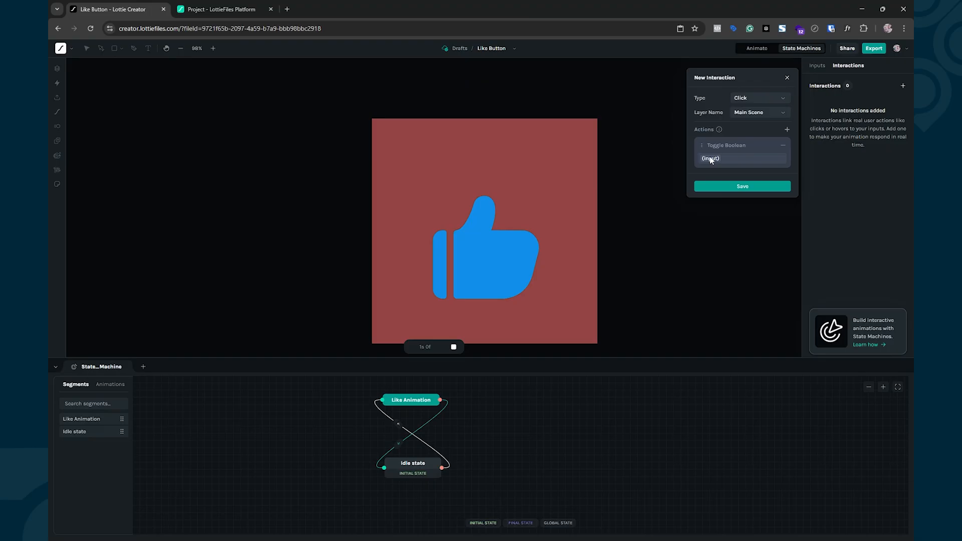
click(710, 159)
click(714, 175)
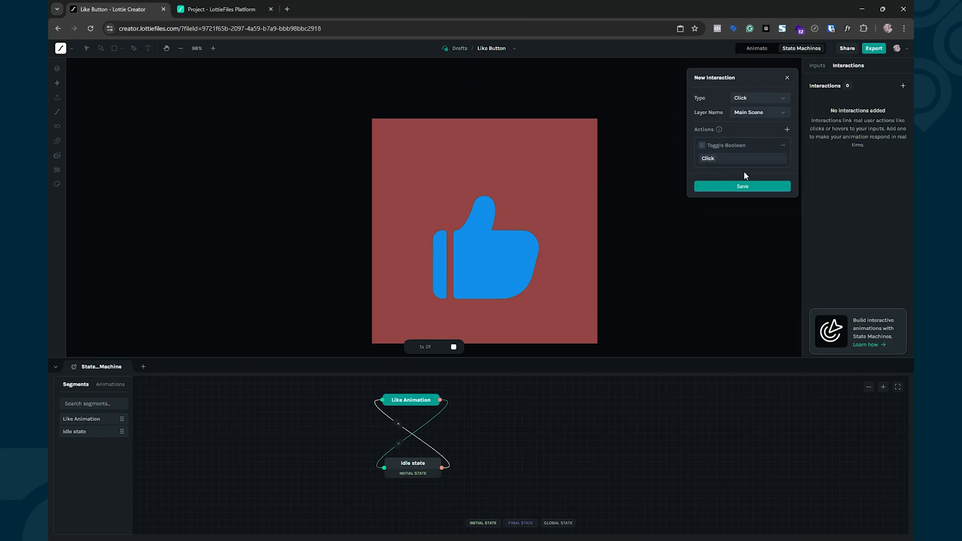
click(743, 186)
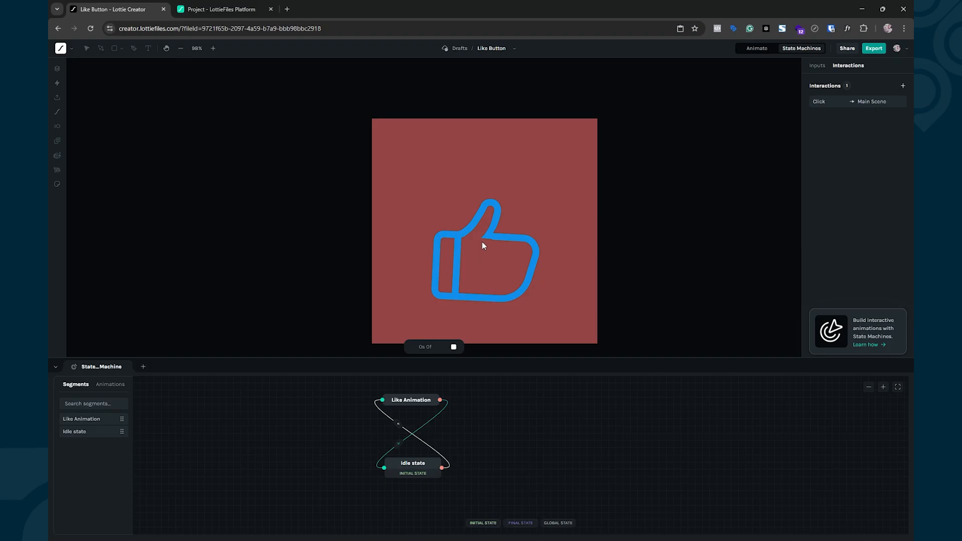
- Test the Click interaction on the thumb graphic in the canvas by toggling between the two states
click(477, 257)
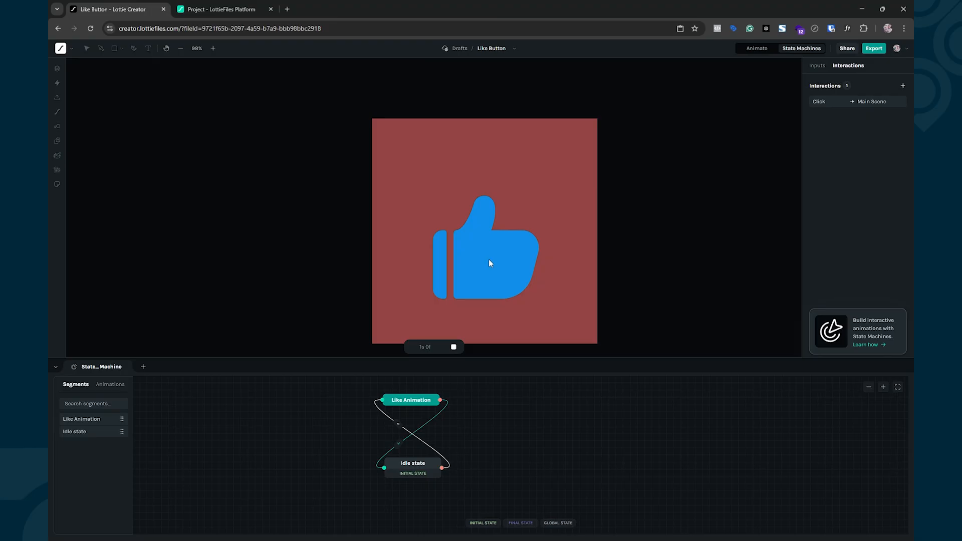
click(489, 262)
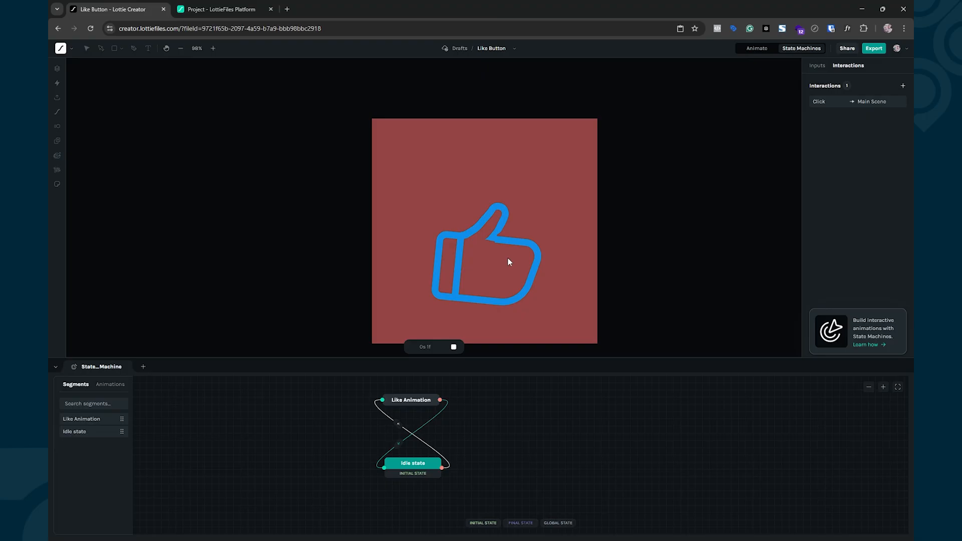
click(508, 258)
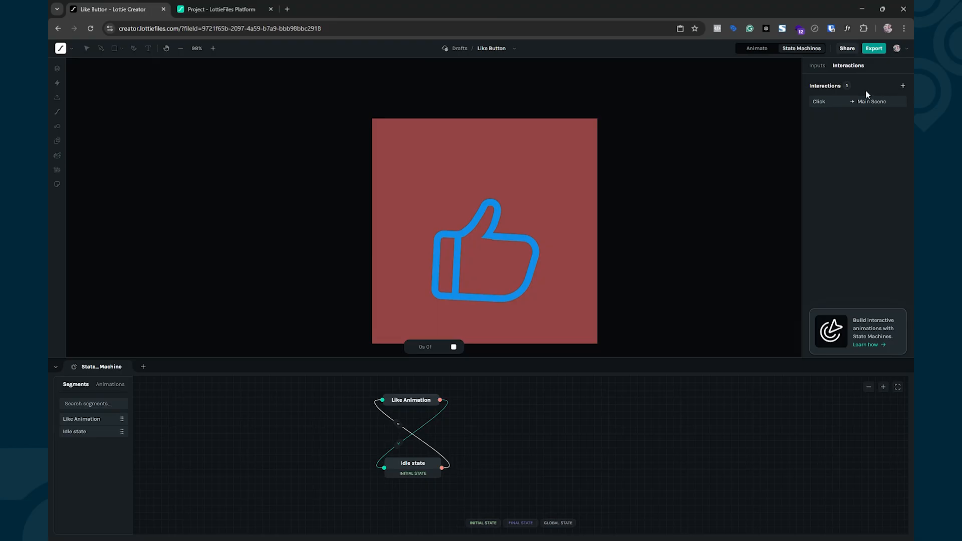
- Change the saved Main Scene interaction's type to PointerEnter
click(830, 103)
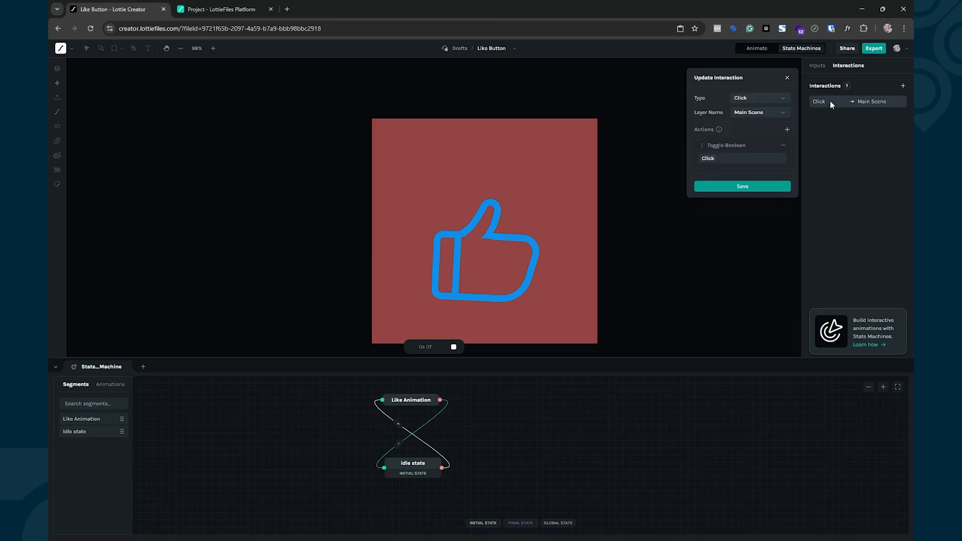
click(778, 99)
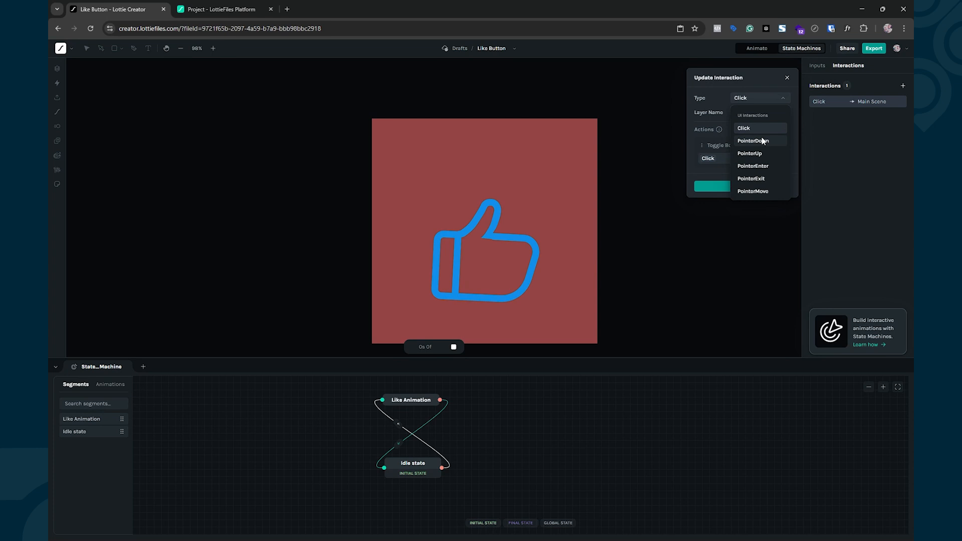
click(752, 167)
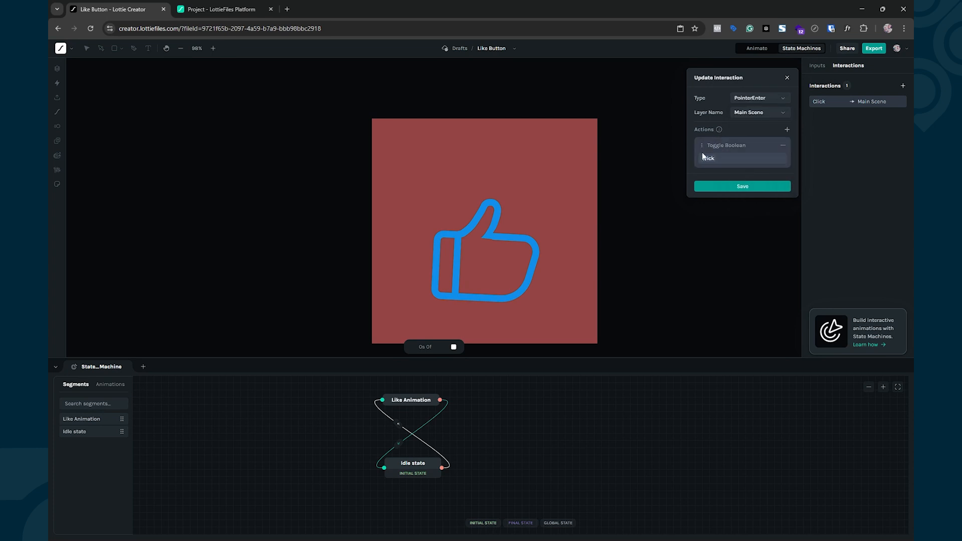
- Replace the interaction's Toggle Boolean action with Set Input Value, setting Click to True, and save it
click(782, 146)
click(784, 131)
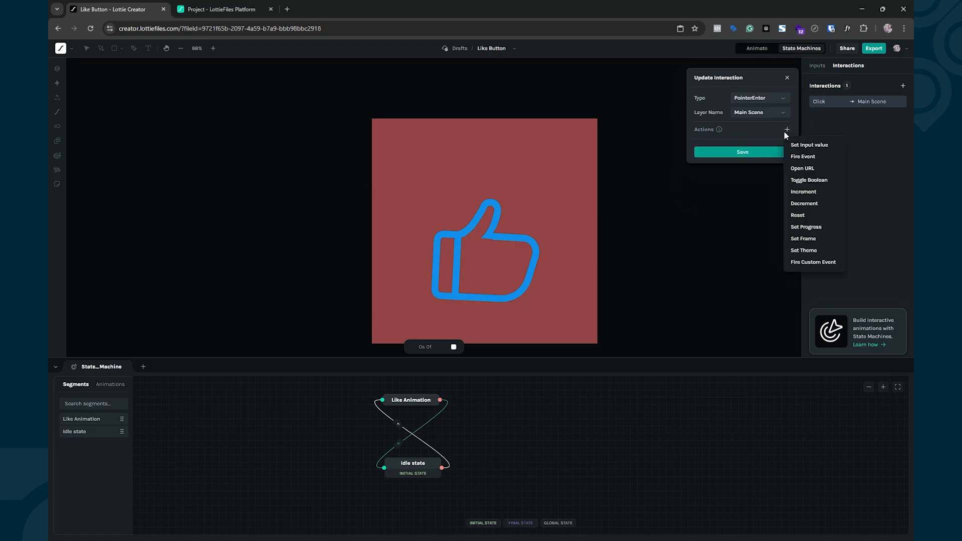
click(810, 144)
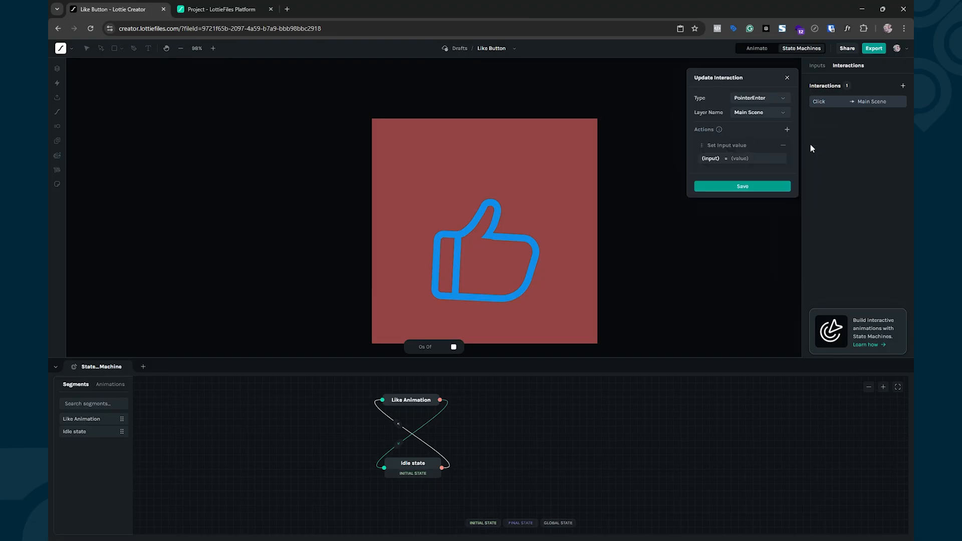
click(711, 159)
click(718, 175)
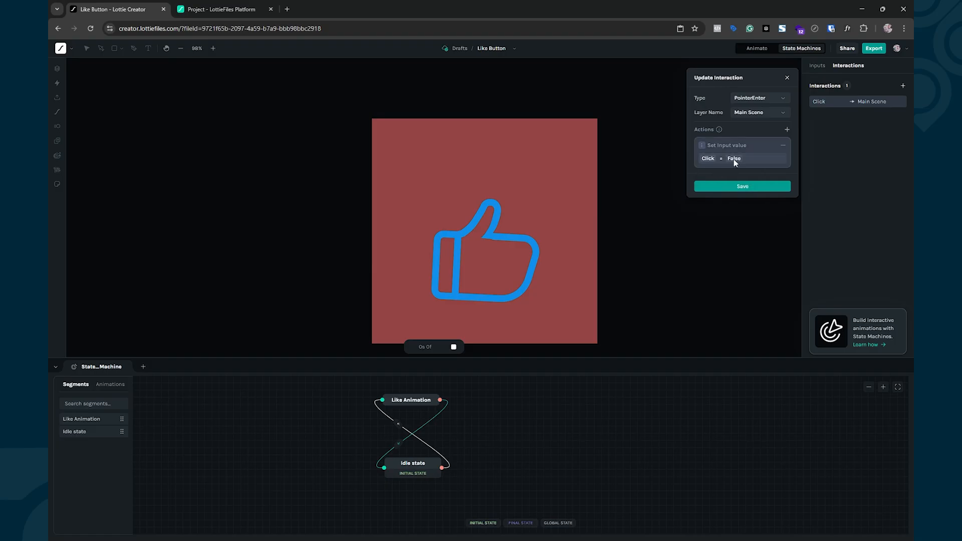
click(733, 158)
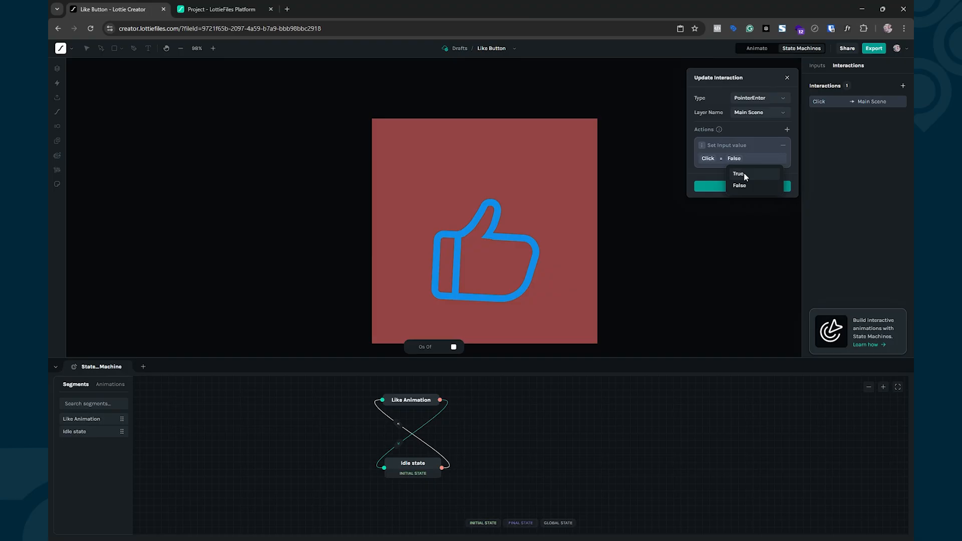
click(743, 174)
click(748, 187)
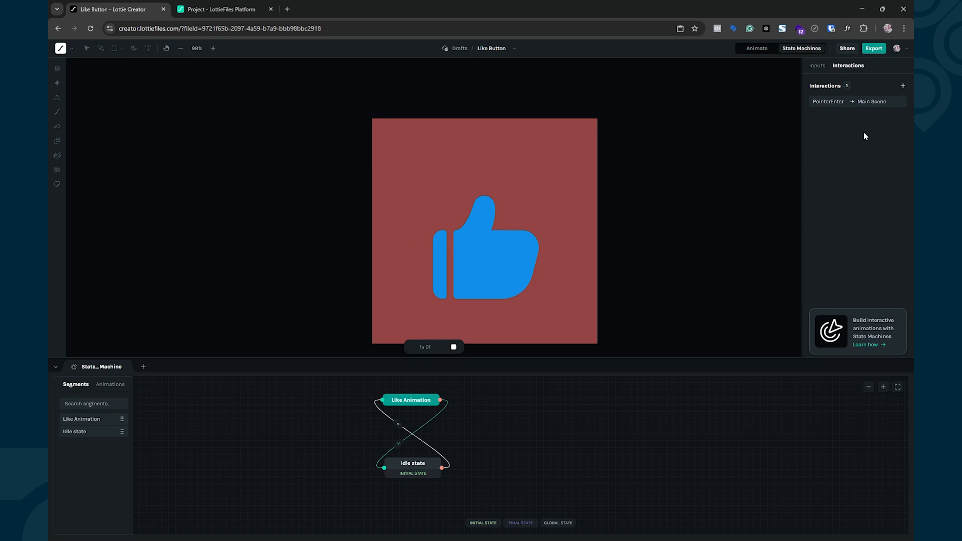
- Add and save a PointerExit interaction on Main Scene that sets the Click input to False, and test both interactions on the canvas
click(904, 86)
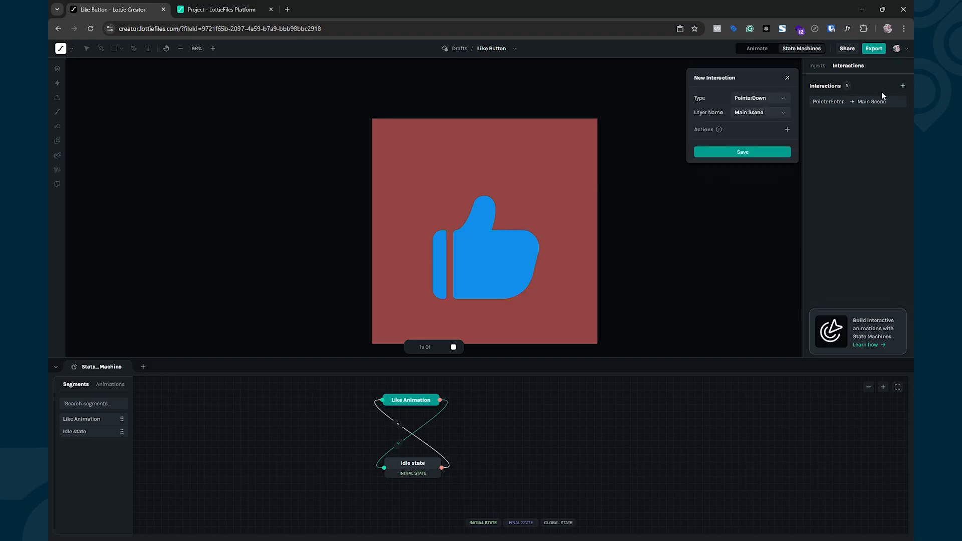
click(764, 97)
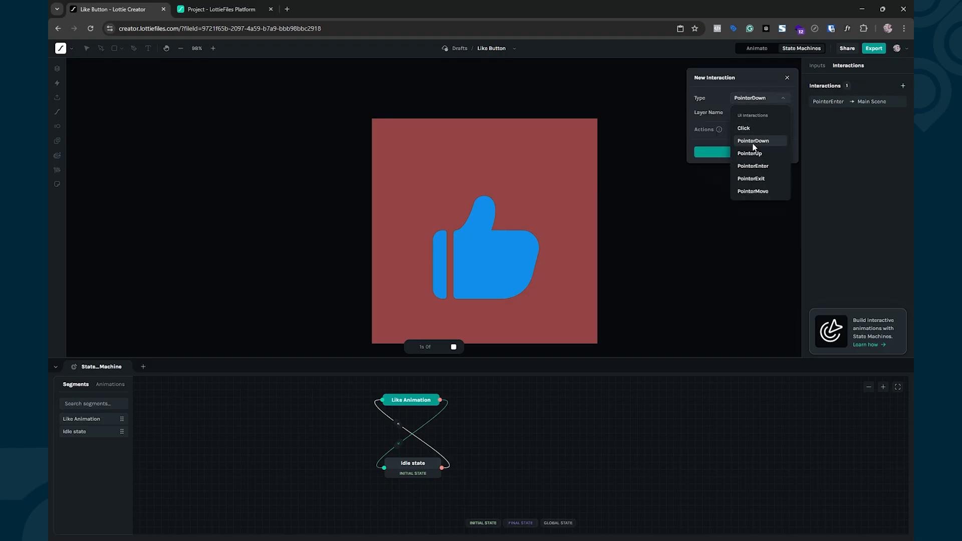
click(751, 179)
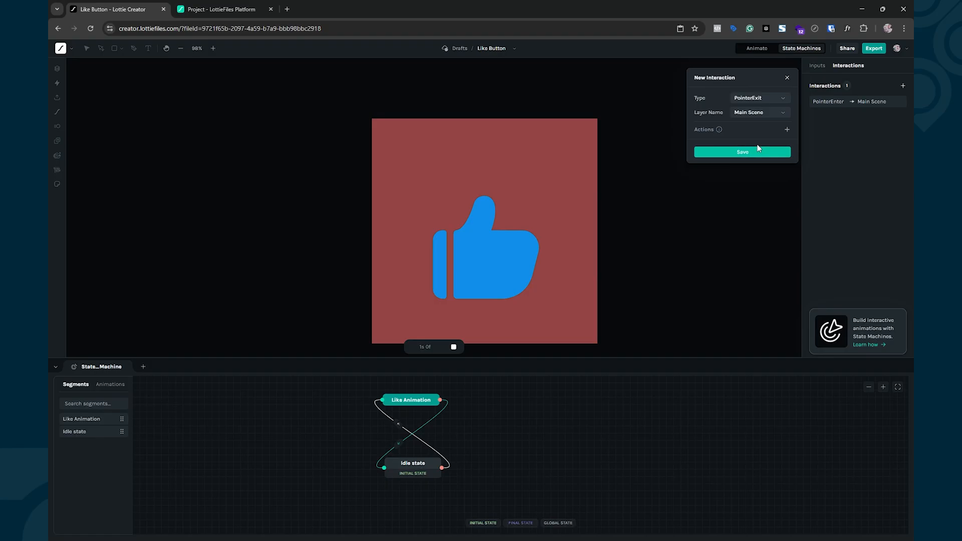
click(787, 130)
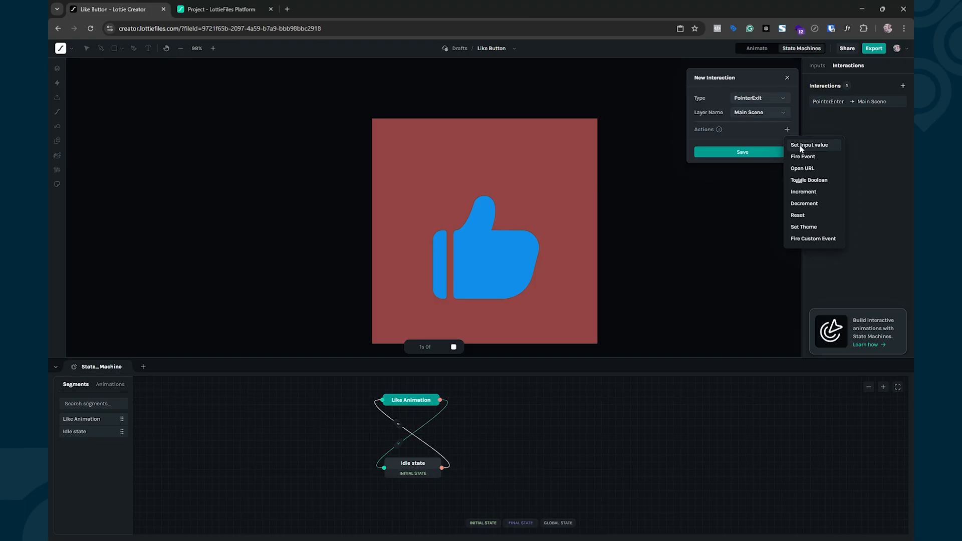
click(800, 146)
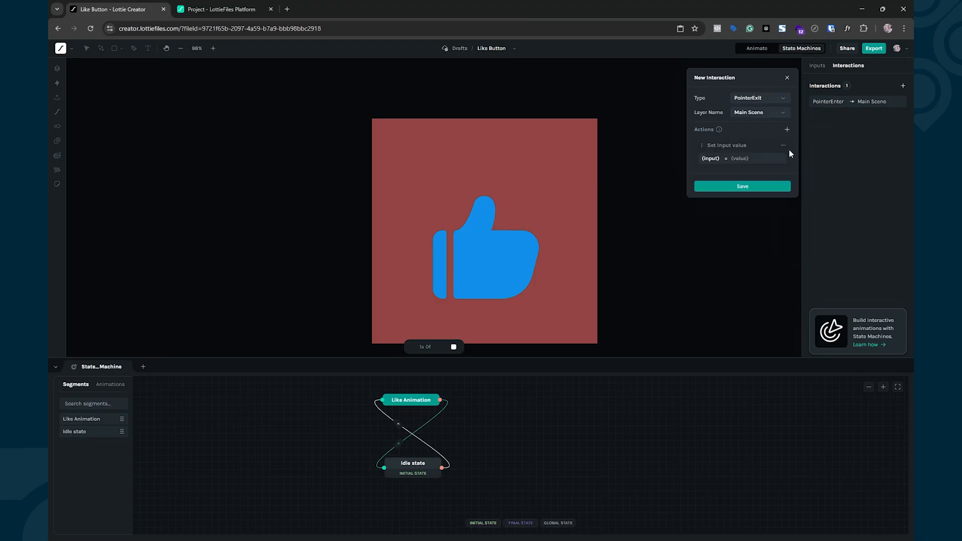
click(710, 157)
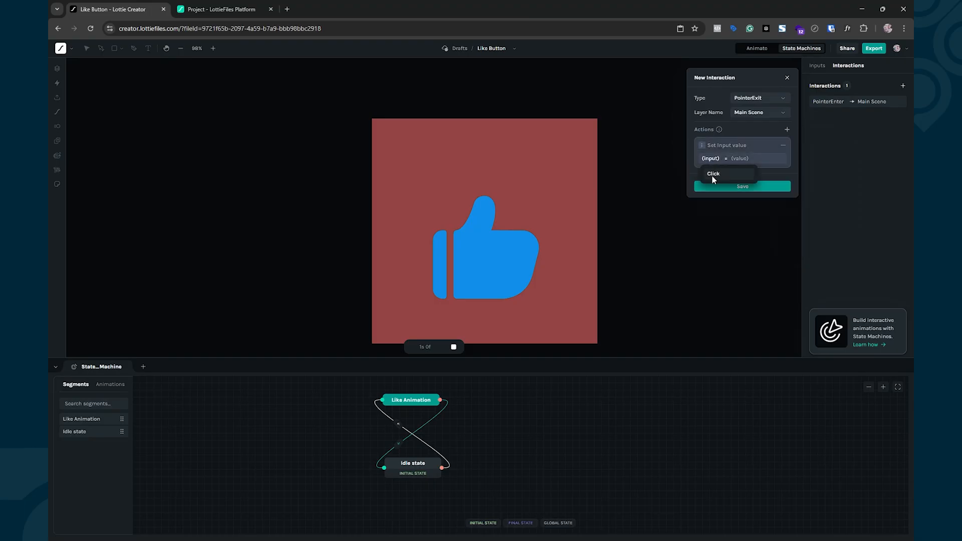
click(713, 176)
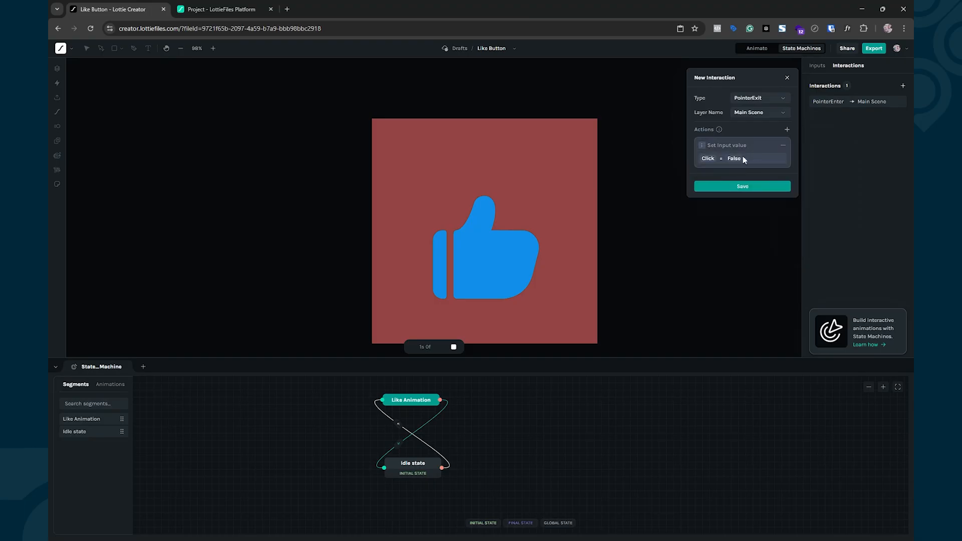
click(741, 186)
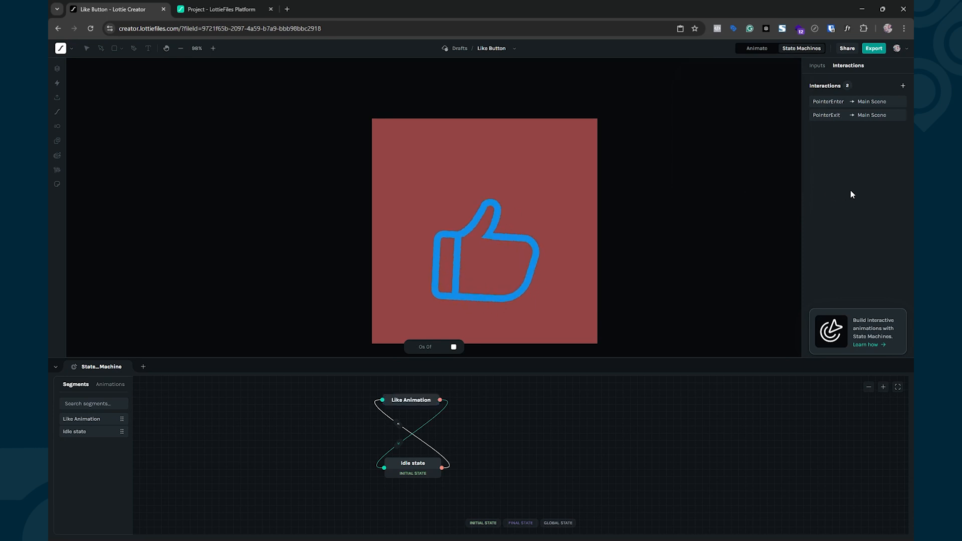
mouse_move(413, 226)
mouse_move(449, 222)
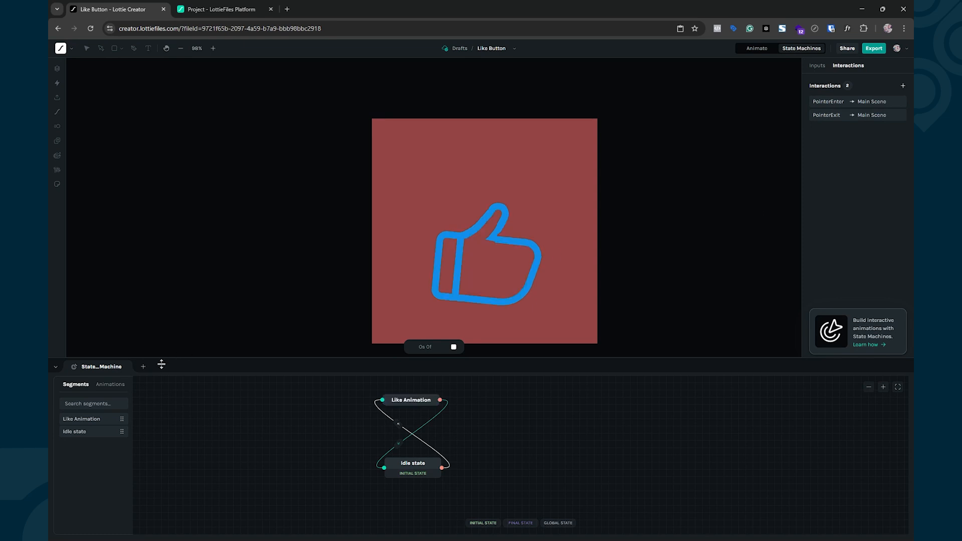
- Add a second state machine, and rename the first one State_Machine_Desktop
click(143, 367)
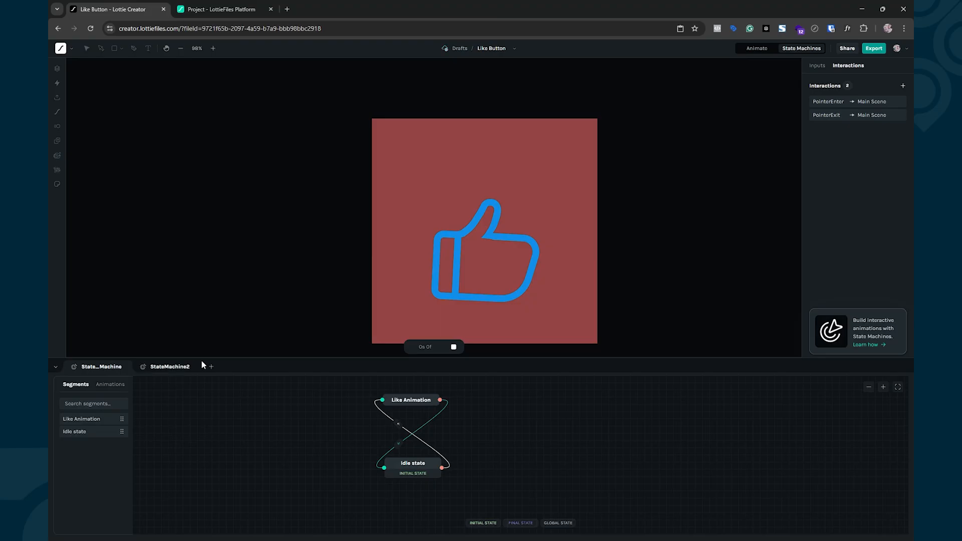
click(173, 366)
click(92, 366)
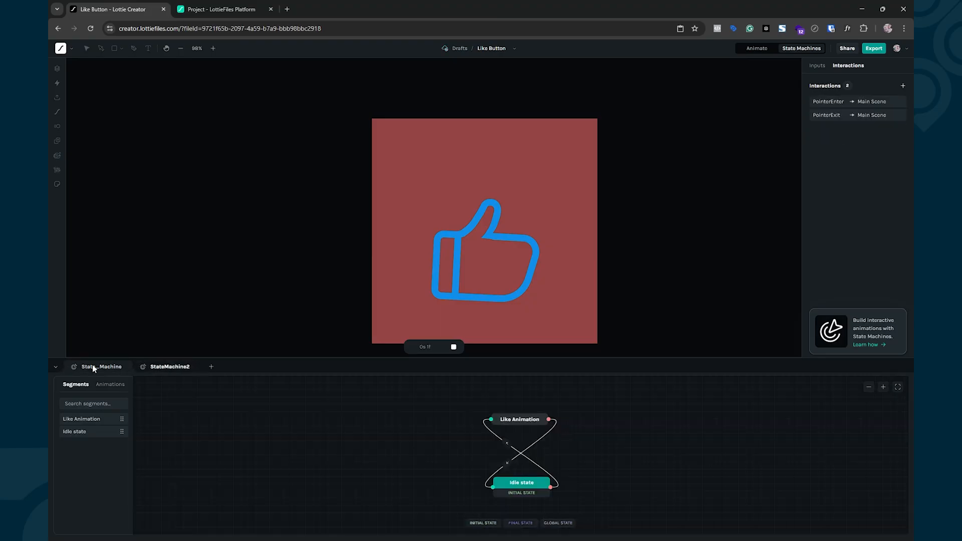
right_click(93, 366)
click(111, 374)
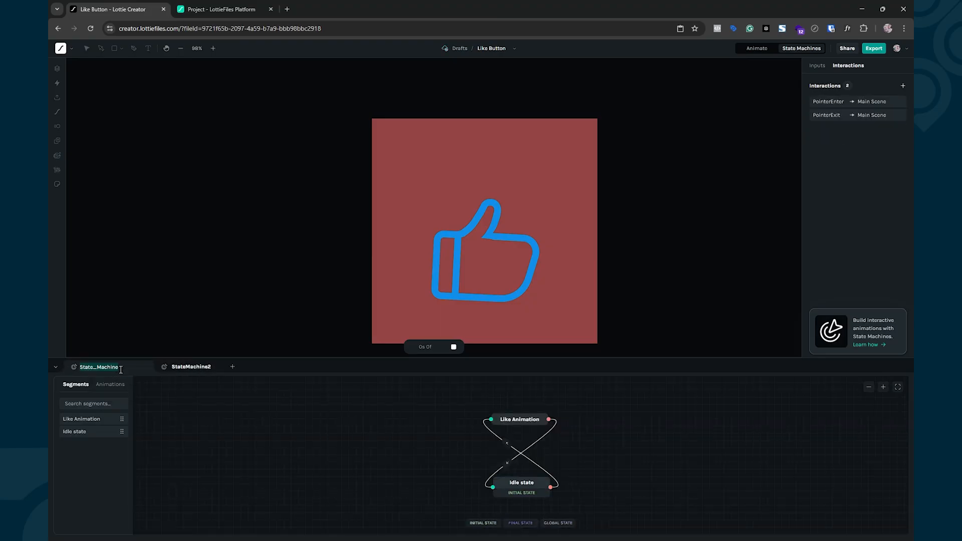
click(123, 369)
text(_Desktop)
key(Return)
- Rename the second state machine State_Machine_Mobile
right_click(212, 367)
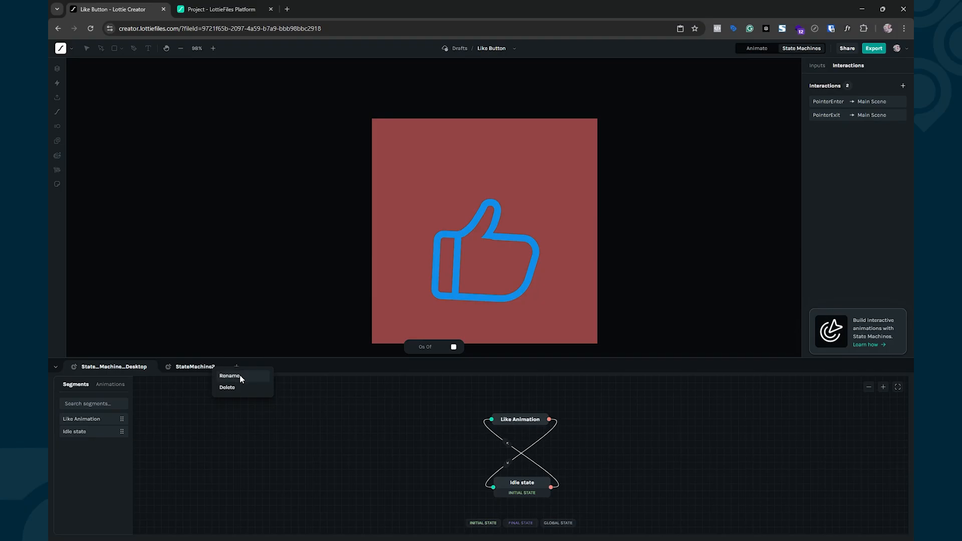
click(229, 376)
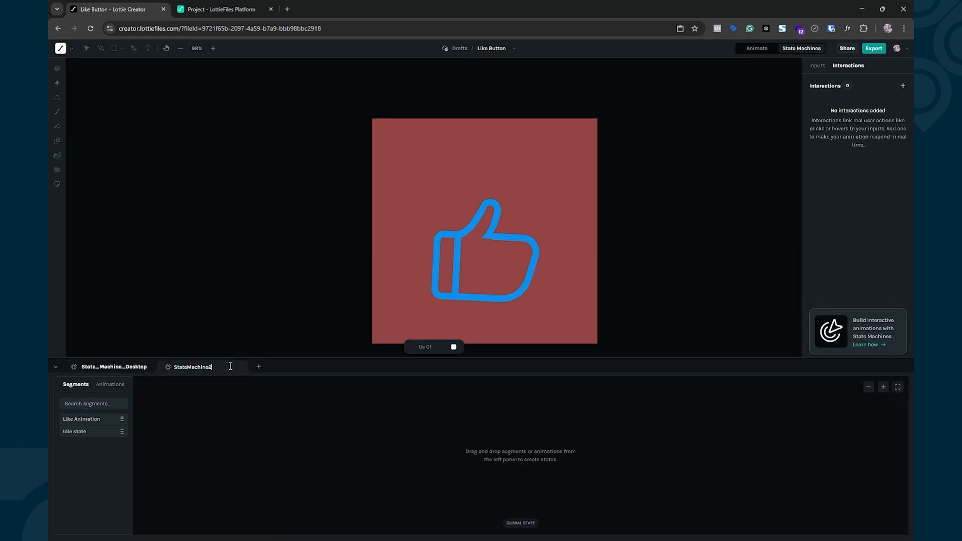
key(BackSpace)
text(_Mobile)
click(188, 367)
text(_)
- Add the Idle state and Like Animation segments as states in the mobile state machine, arranged side by side with Idle state as the initial state
drag(78, 427, 321, 451)
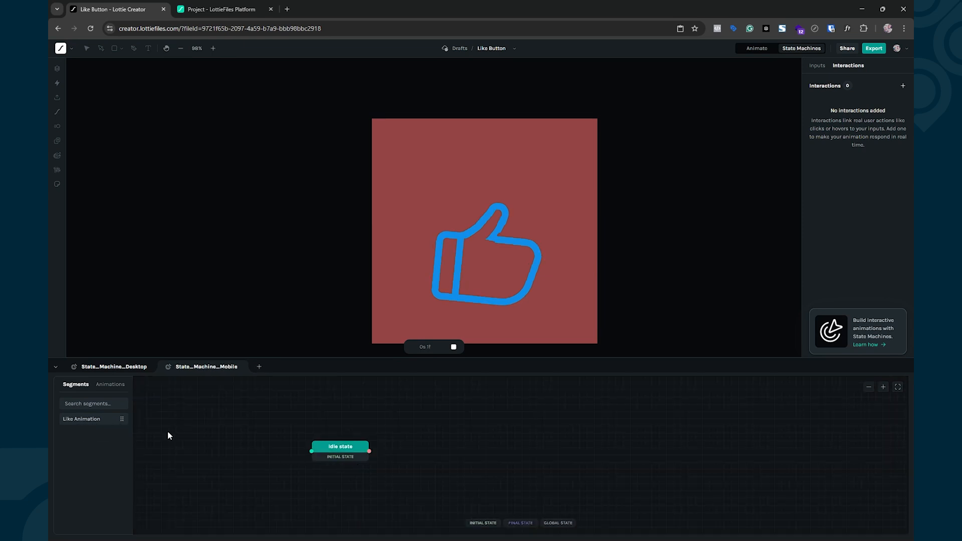
drag(97, 423, 313, 400)
drag(341, 450, 317, 461)
drag(320, 391, 315, 412)
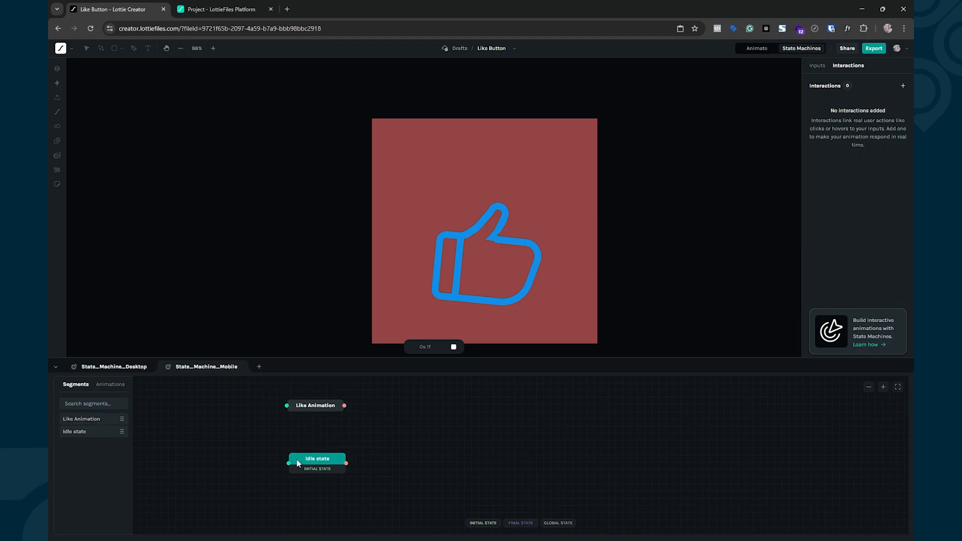
drag(289, 464, 467, 447)
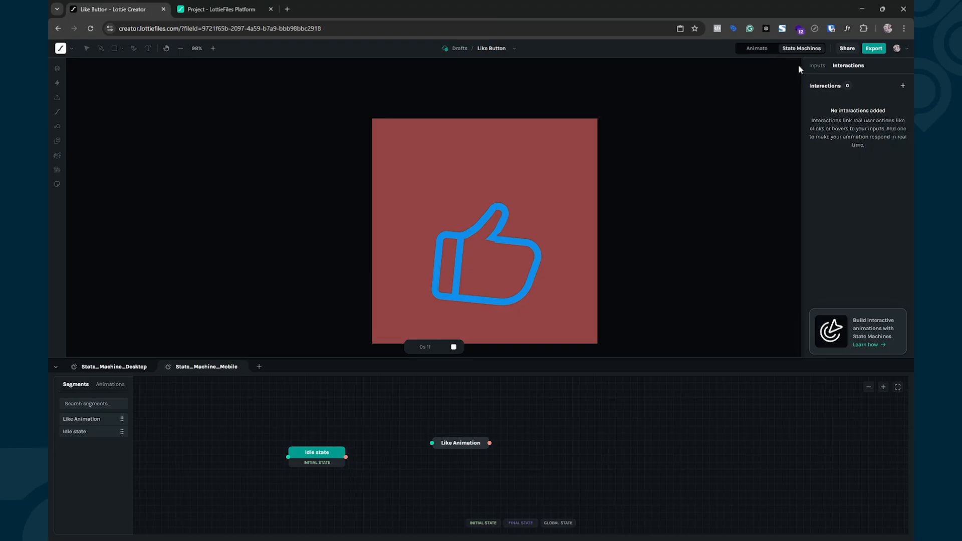
- Add a Boolean input named "Click" with its default off to the mobile state machine, and save it
click(817, 65)
click(903, 86)
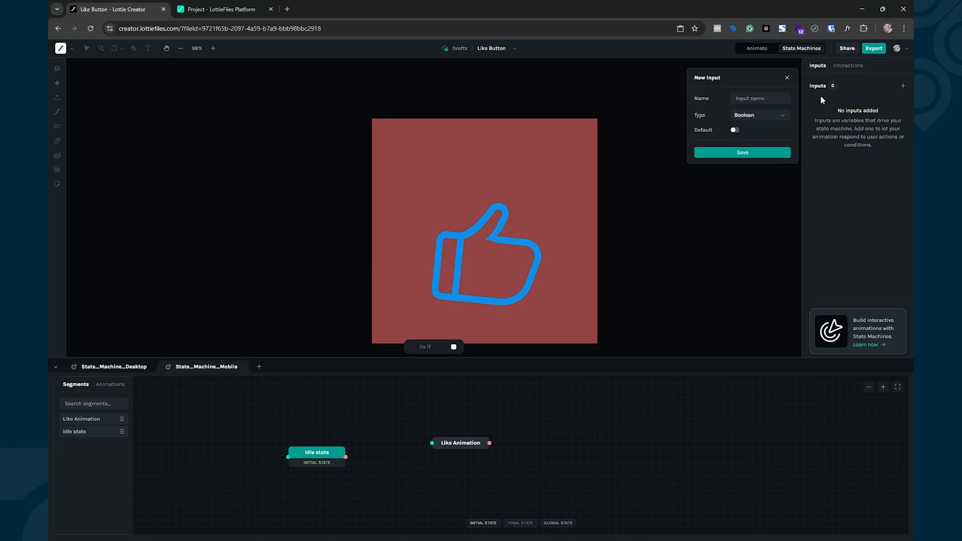
text(click)
click(727, 154)
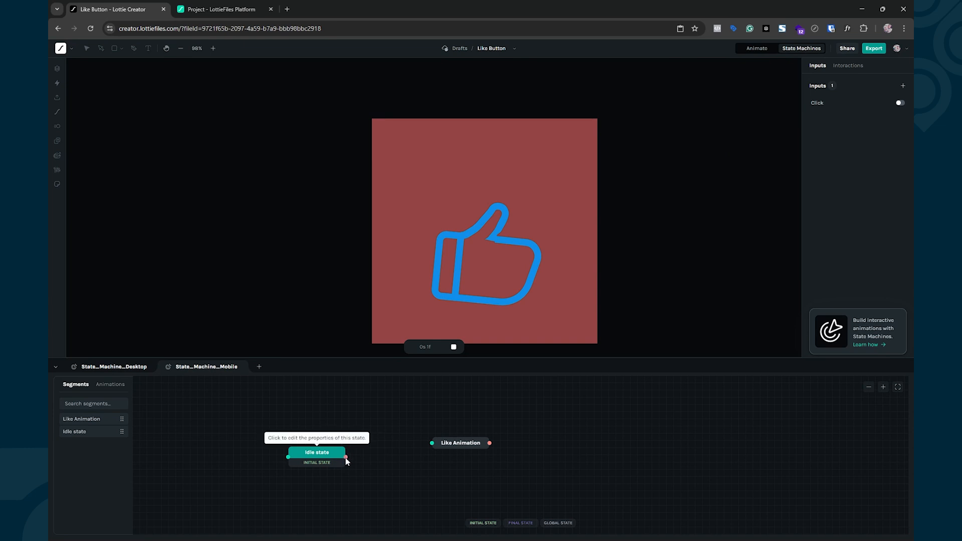
- Connect Idle state to Like Animation with an immediate transition and add a Click = False condition to it
drag(346, 458, 432, 443)
click(393, 448)
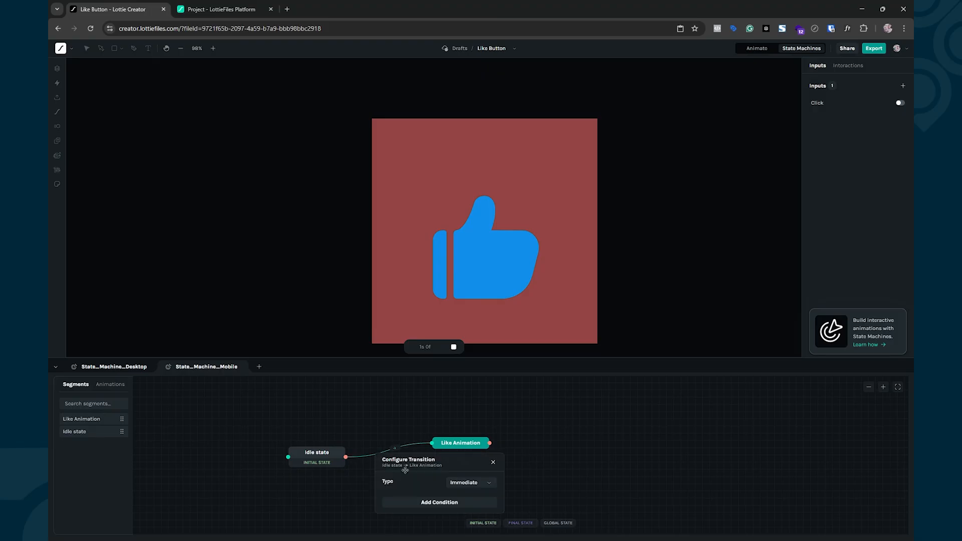
click(414, 501)
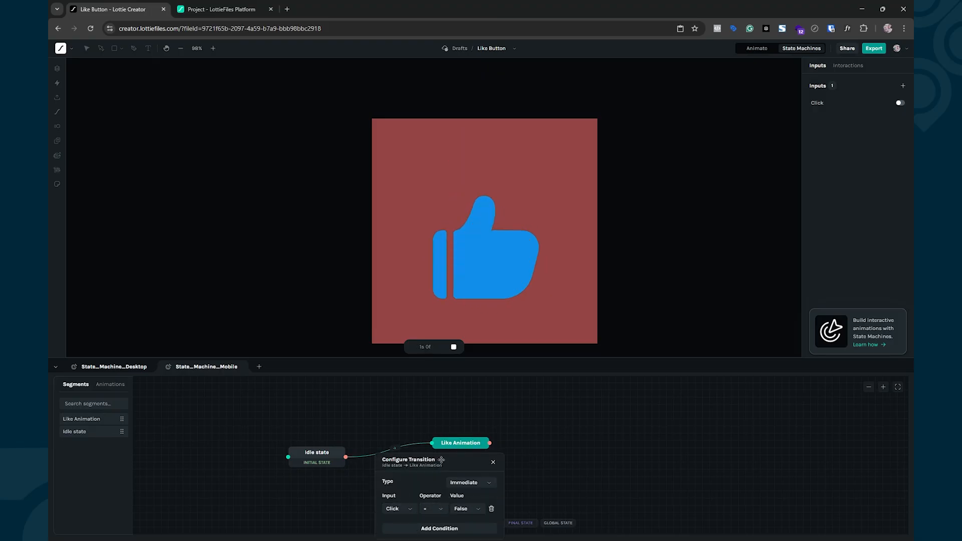
drag(441, 460, 388, 414)
click(441, 418)
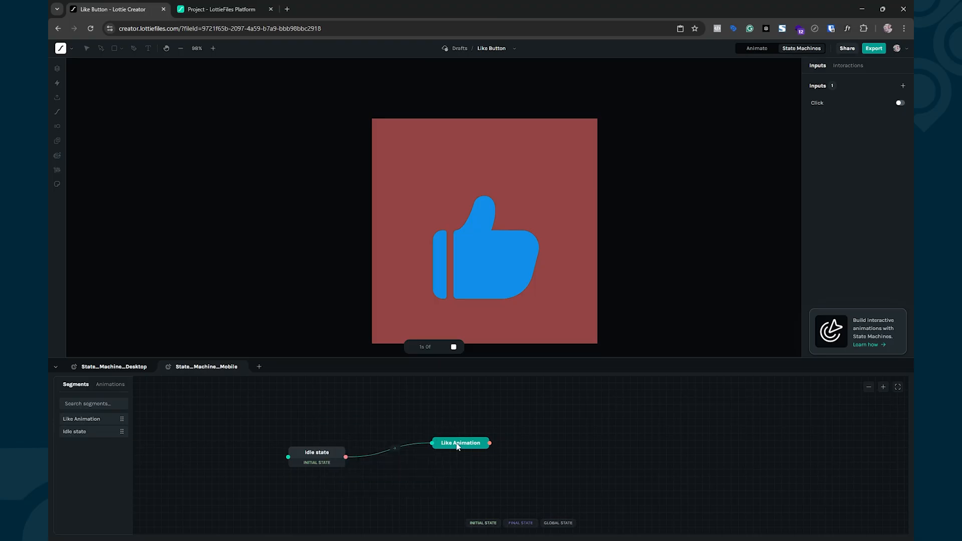
- Place Like Animation above Idle state and connect it back to Idle state with an immediate transition conditioned on Click = False
drag(457, 446, 349, 412)
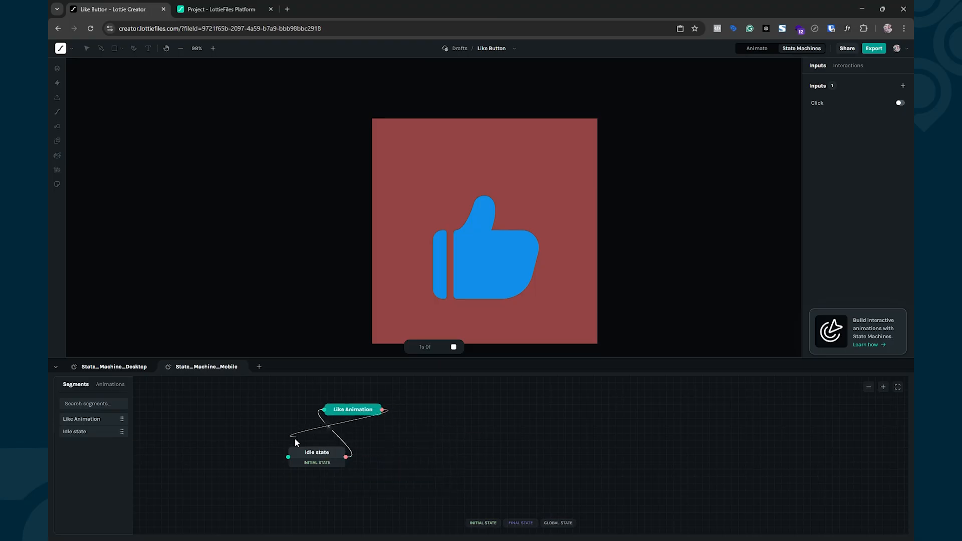
click(362, 425)
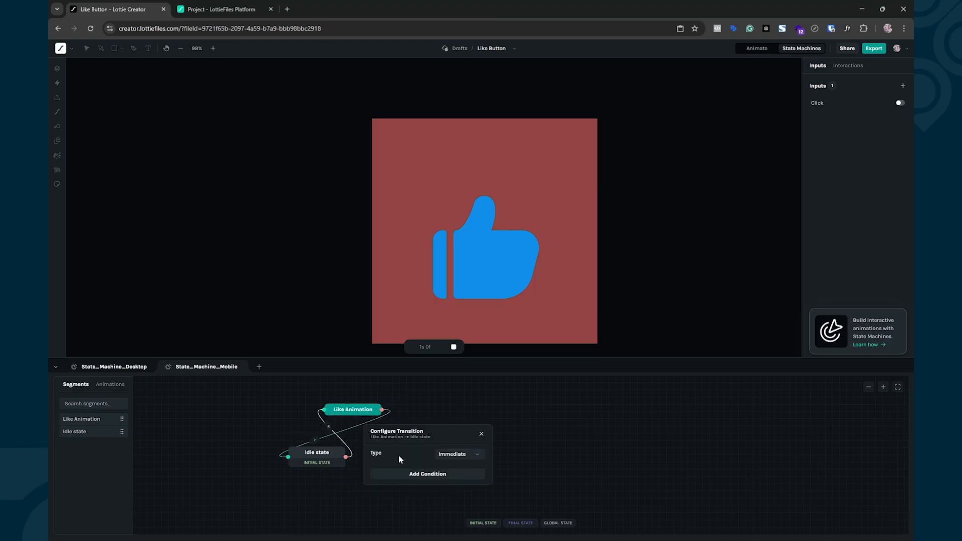
click(426, 472)
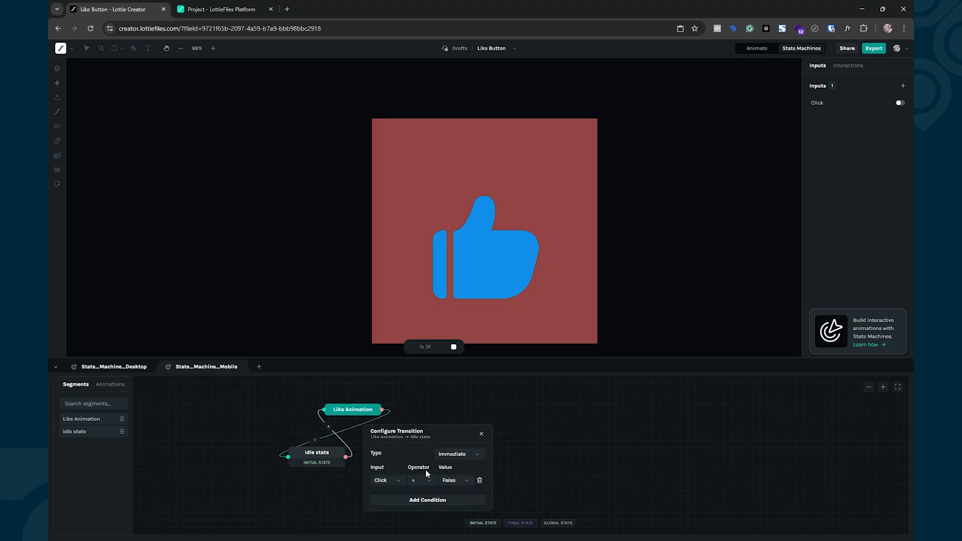
click(480, 433)
- Restart the mobile state machine preview and toggle the Click input to test the transitions
click(454, 347)
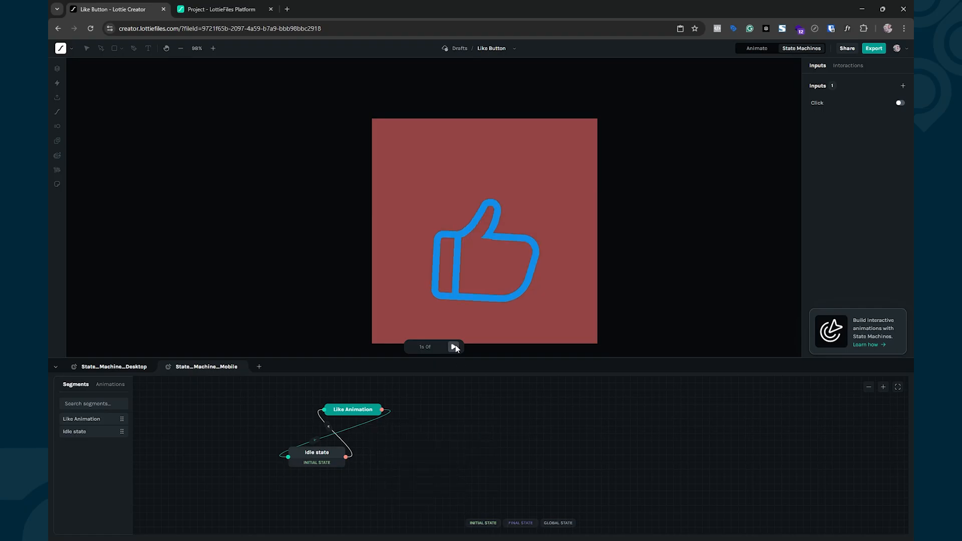
click(455, 347)
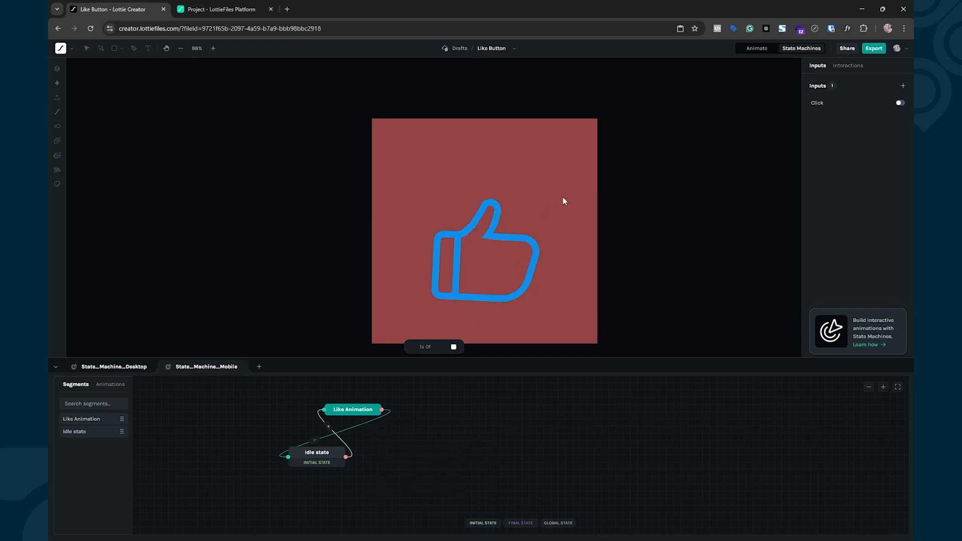
click(901, 104)
- Set the condition of the Idle state to Like Animation transition to Click = True
click(341, 443)
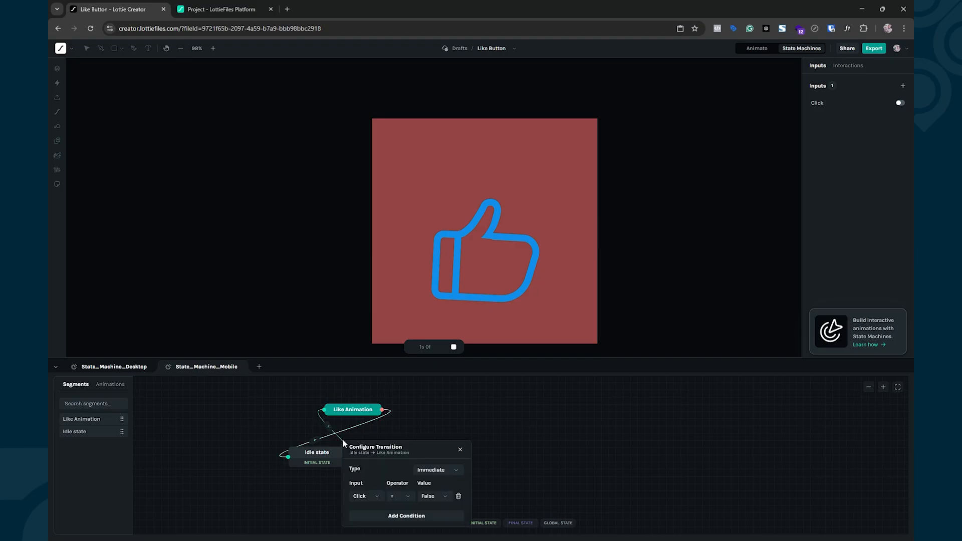
click(431, 497)
click(432, 512)
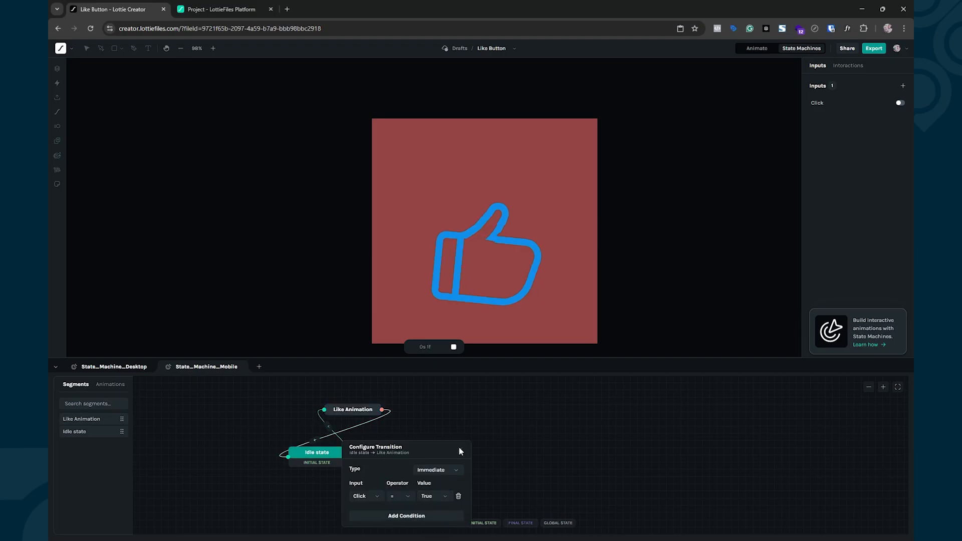
click(459, 449)
- Check the condition on the Like Animation to Idle state transition, and switch the Click input on to test playback
click(364, 426)
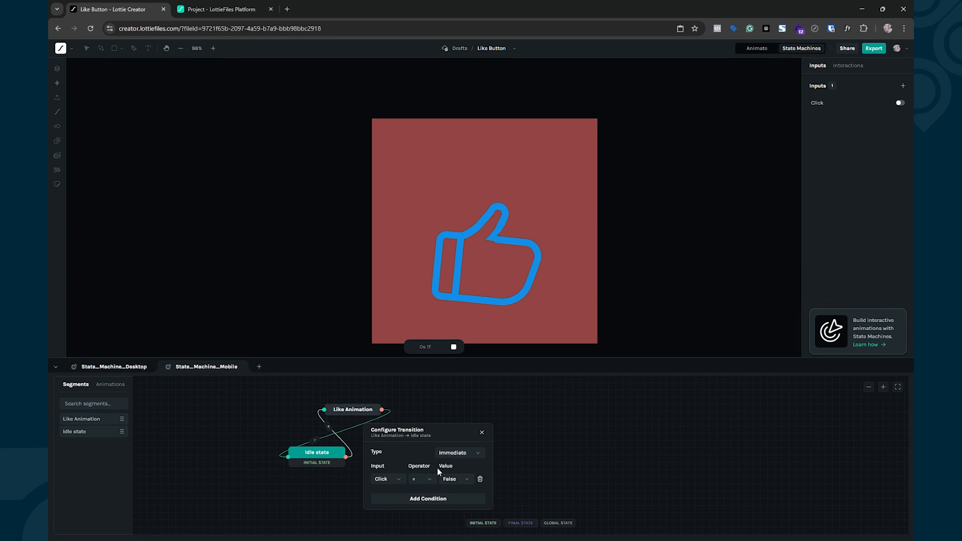
click(482, 433)
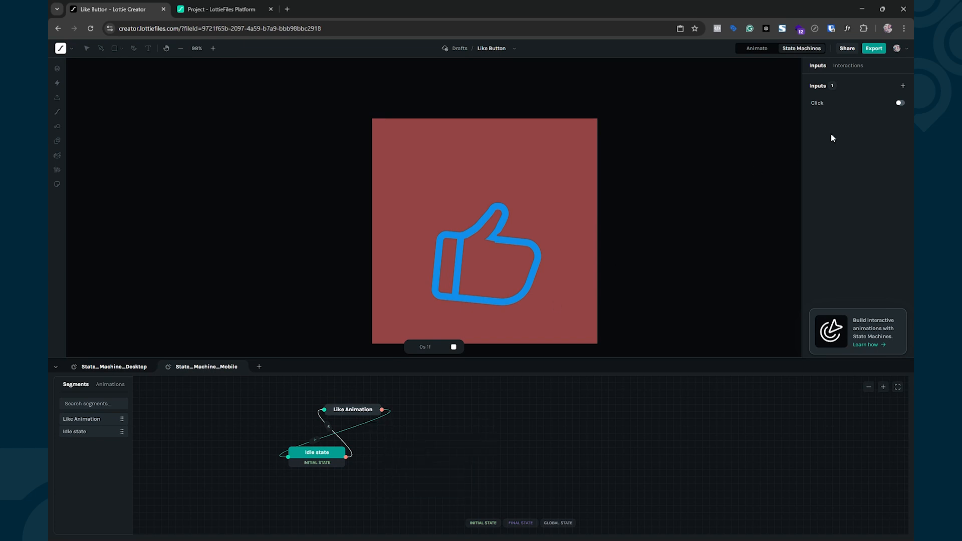
click(900, 103)
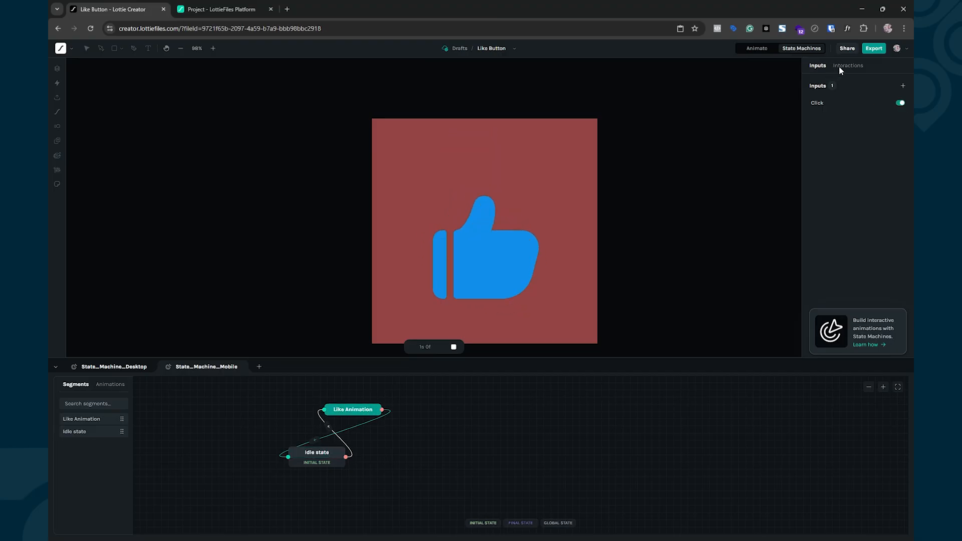
- Add and save a Click interaction on Main Scene with a Toggle Boolean action for the Click input, and test it on the thumb
click(840, 66)
click(901, 87)
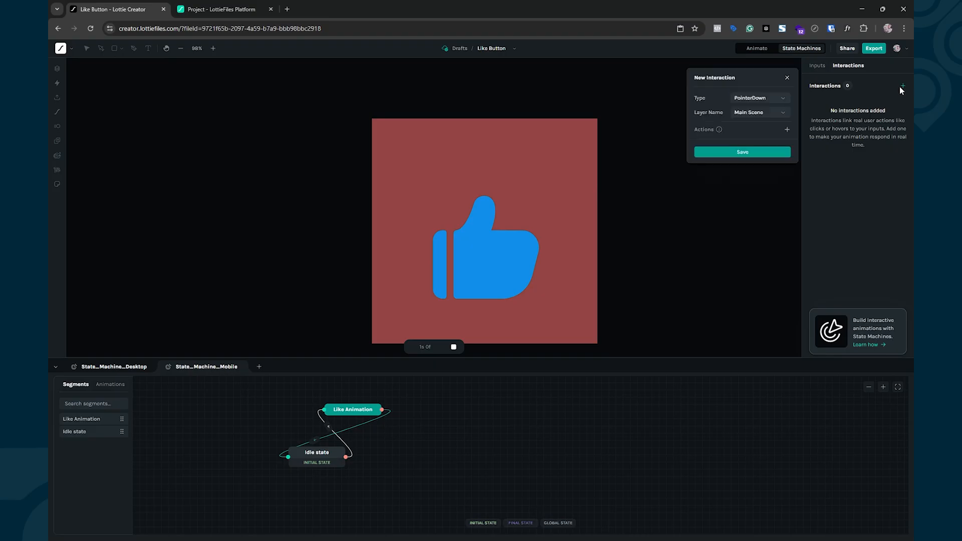
click(763, 102)
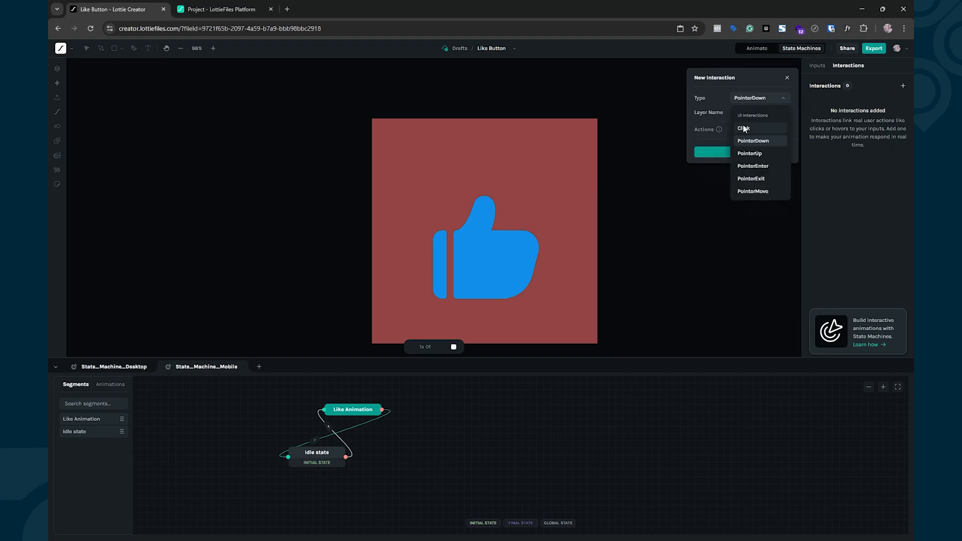
click(741, 128)
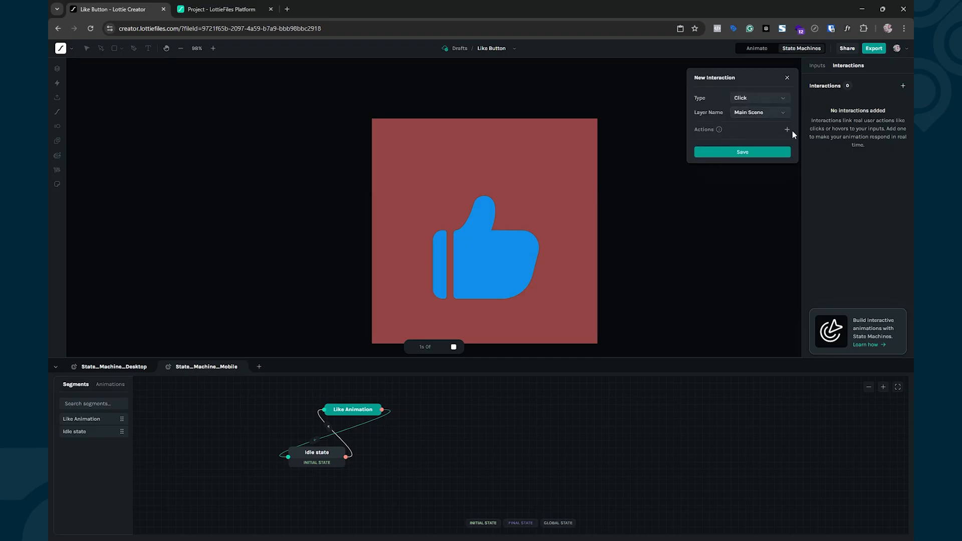
click(788, 129)
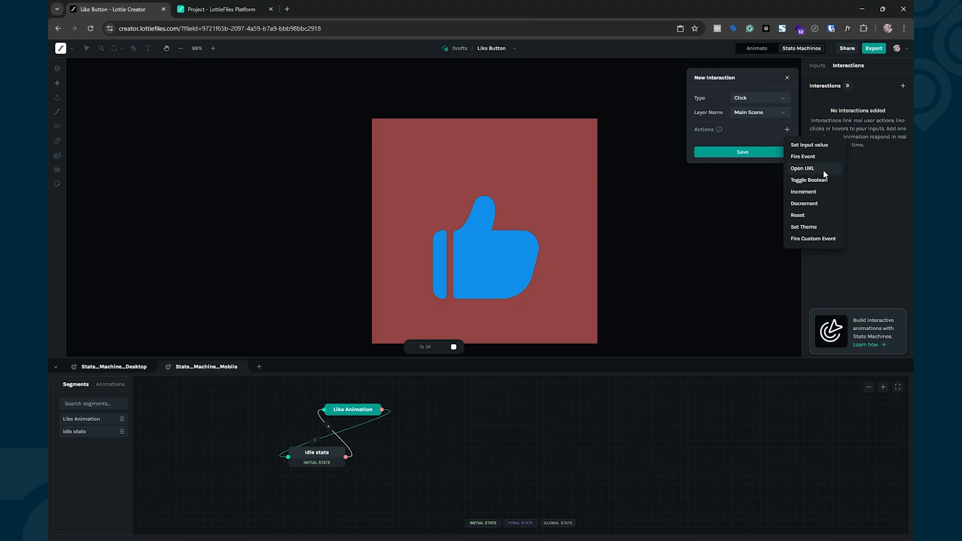
click(816, 181)
click(714, 158)
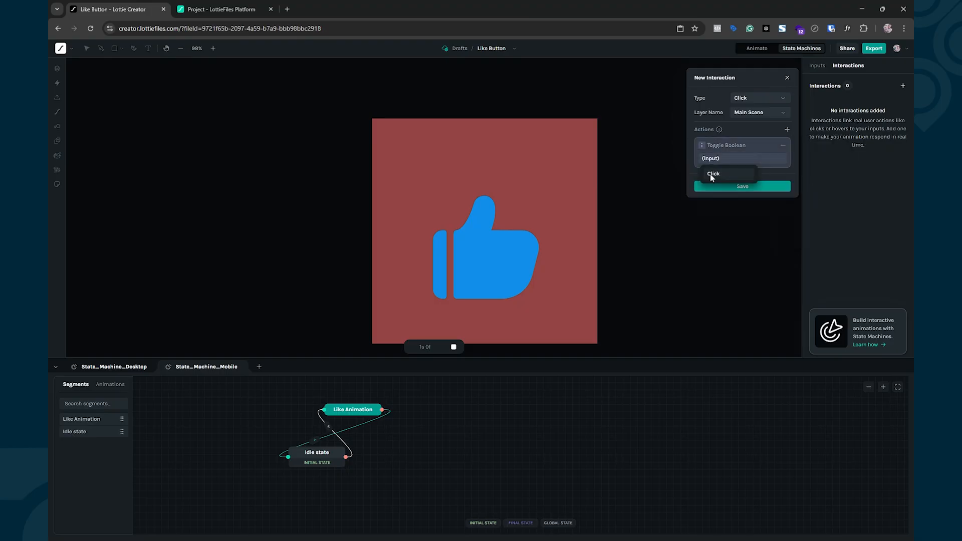
click(711, 173)
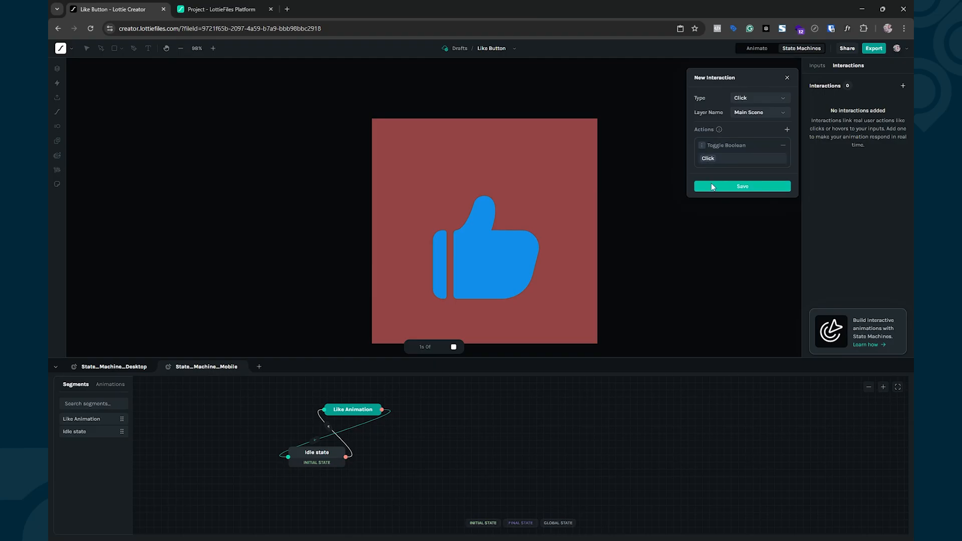
click(723, 188)
click(507, 247)
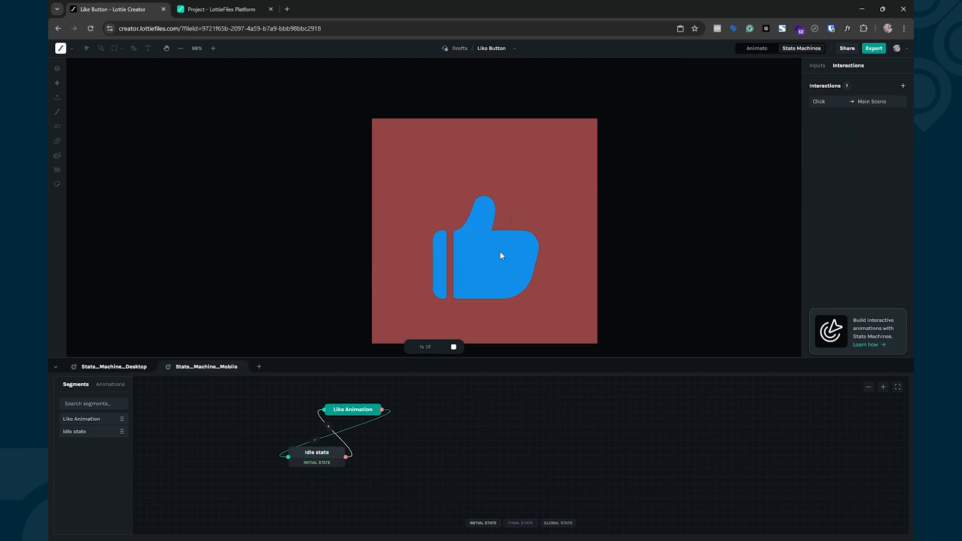
- Rename the Click input of State_Machine_Desktop to "Hovering" and save it
click(114, 366)
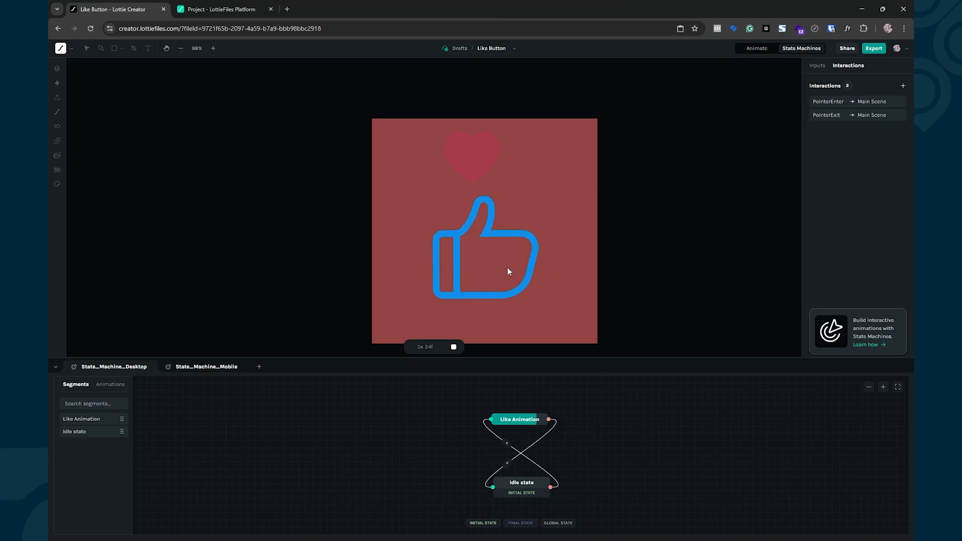
click(818, 65)
right_click(816, 107)
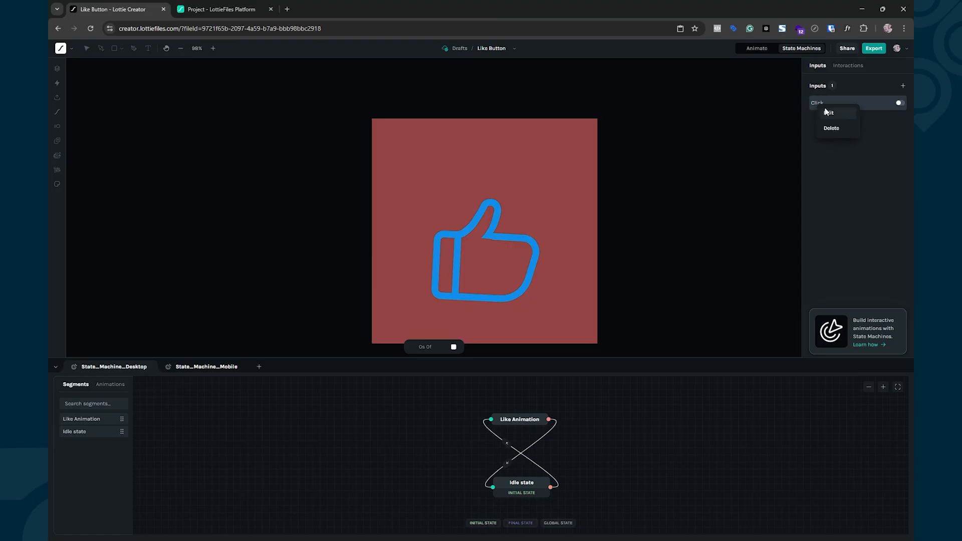
click(833, 113)
double_click(758, 98)
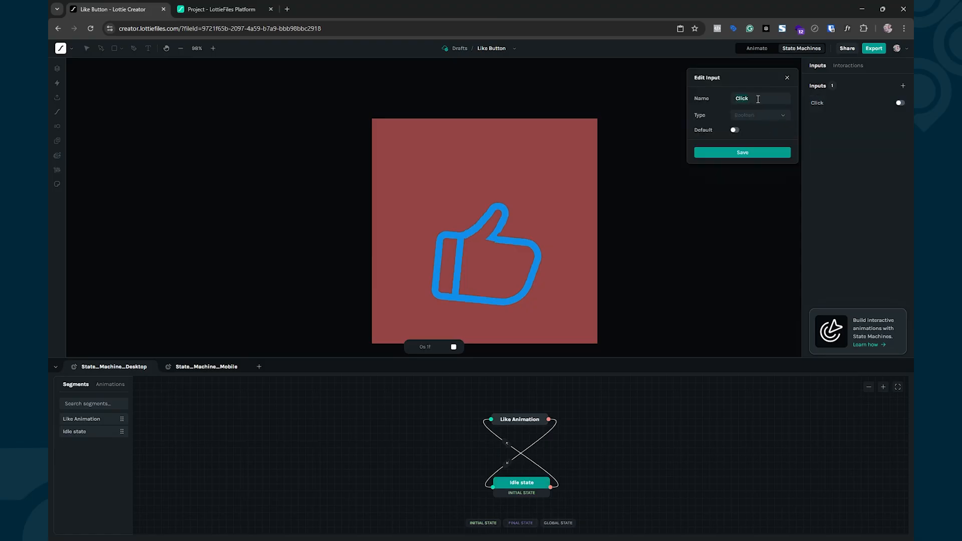
text(Hovering)
click(710, 151)
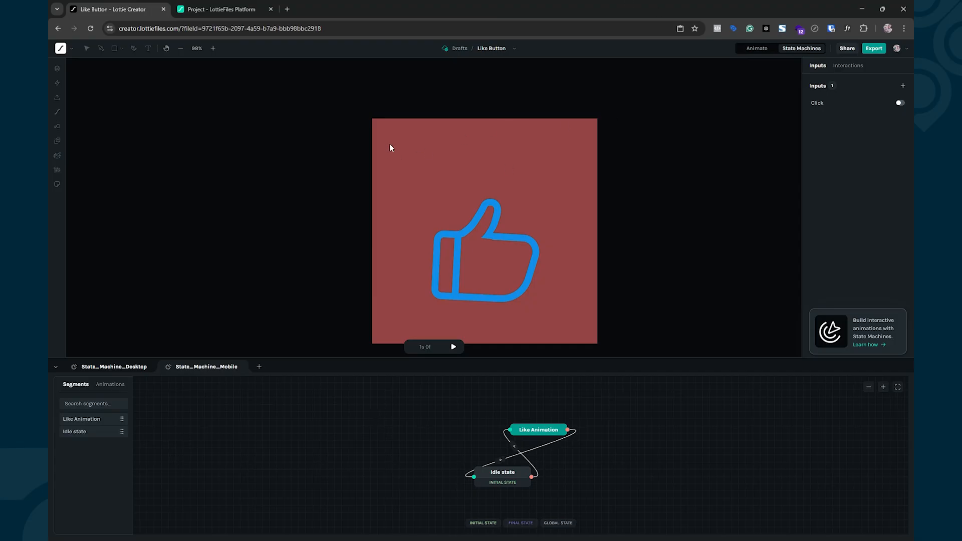
- Start the preview of State_Machine_Mobile
click(453, 346)
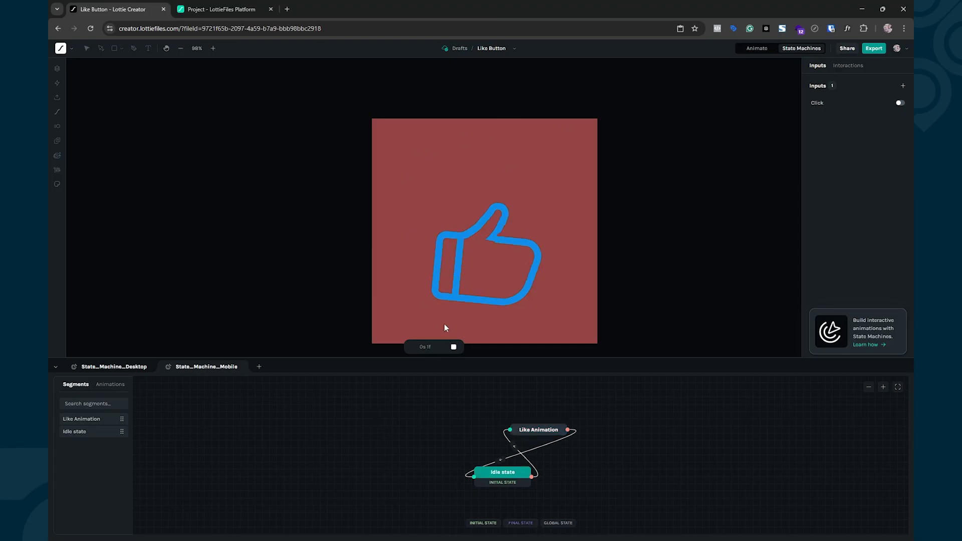